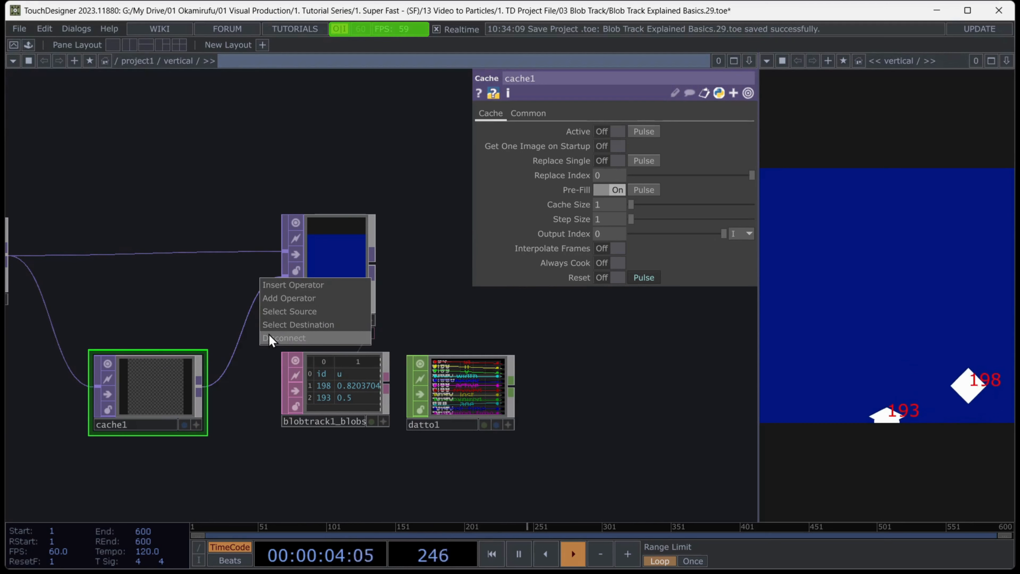
# - Disconnect cache1 from the second input of blobtrack1 and reconnect it to the same input
pyautogui.click(268, 336)
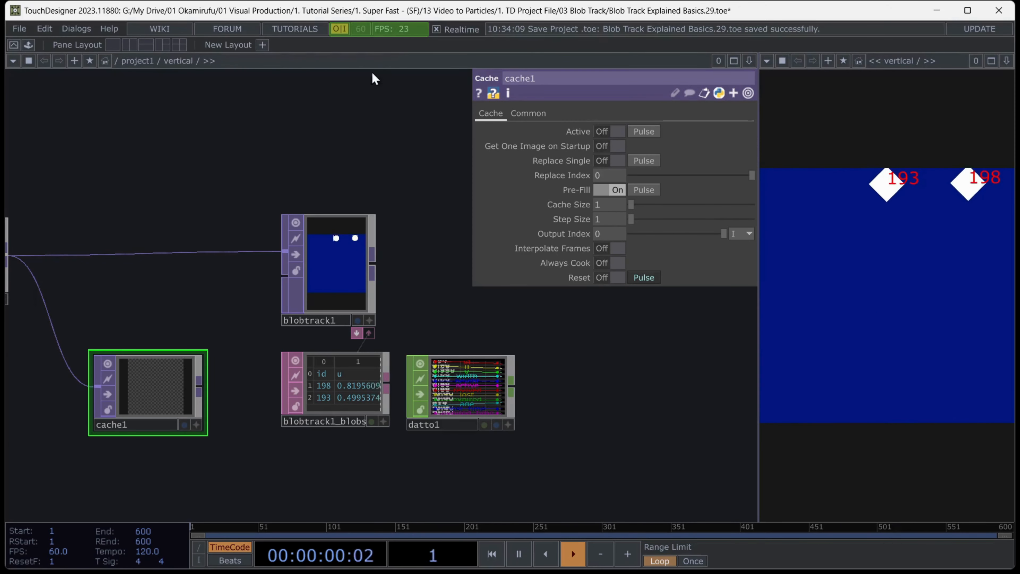
pyautogui.click(199, 388)
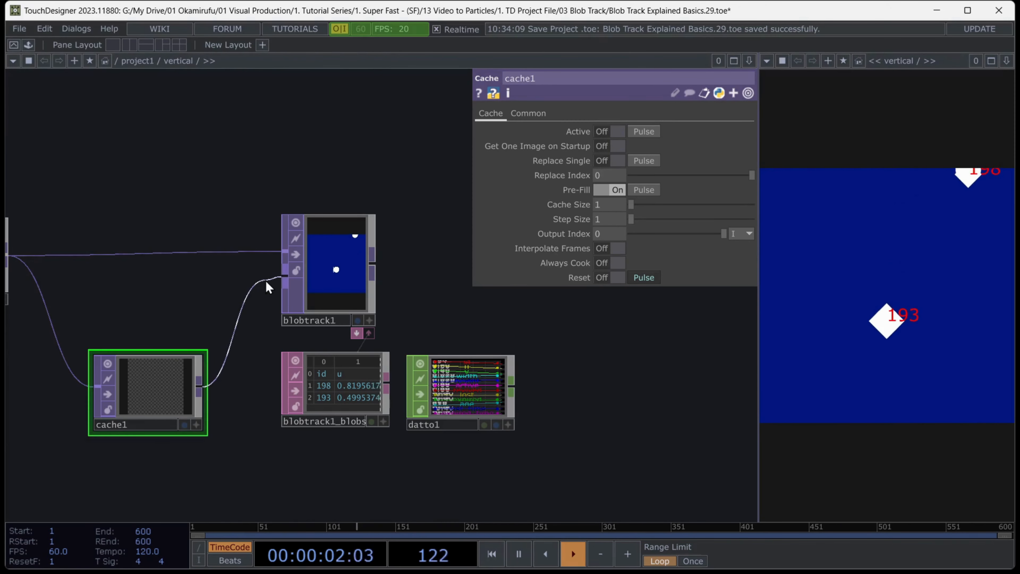
pyautogui.click(283, 277)
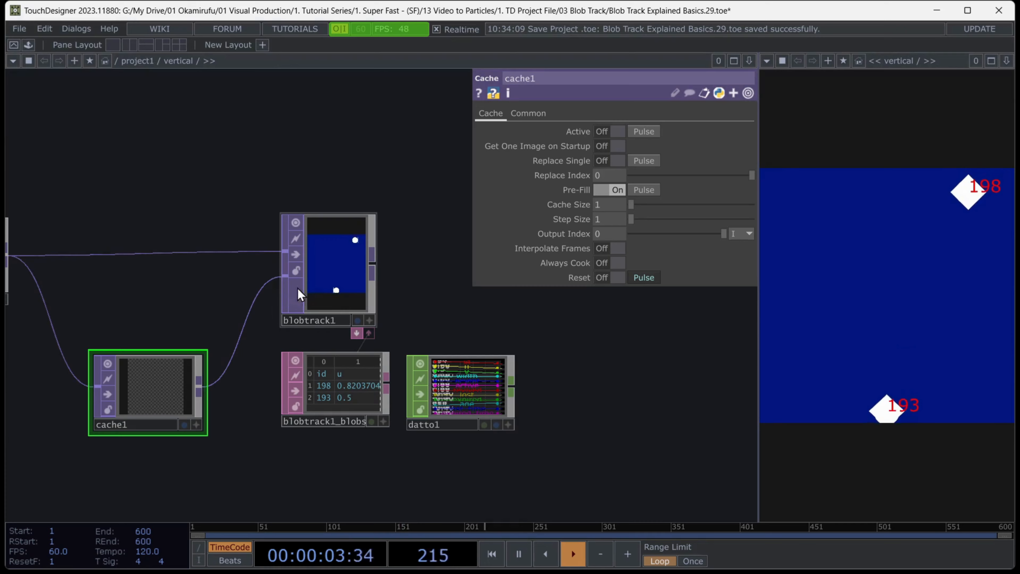
# - Examine the bounding boxes around the tracked circles in the blobtrack1 viewer and resume timeline playback
pyautogui.click(336, 287)
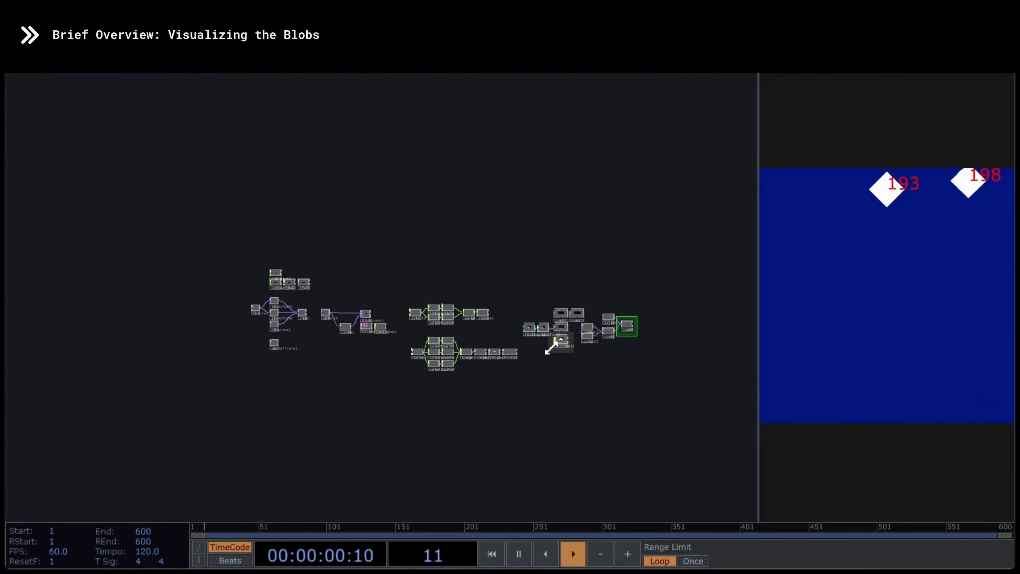
pyautogui.scroll(10, 359, 311)
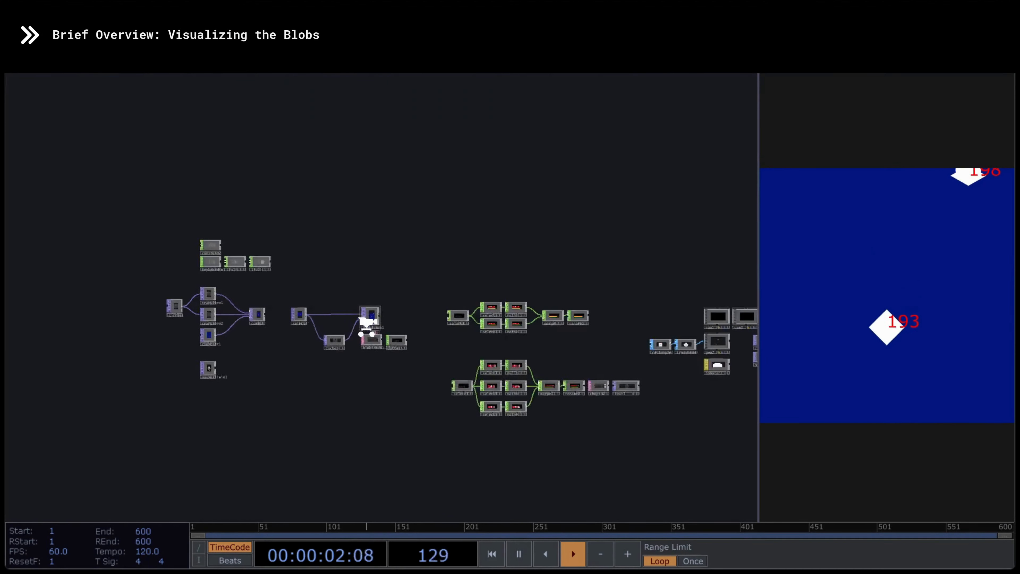
pyautogui.click(408, 270)
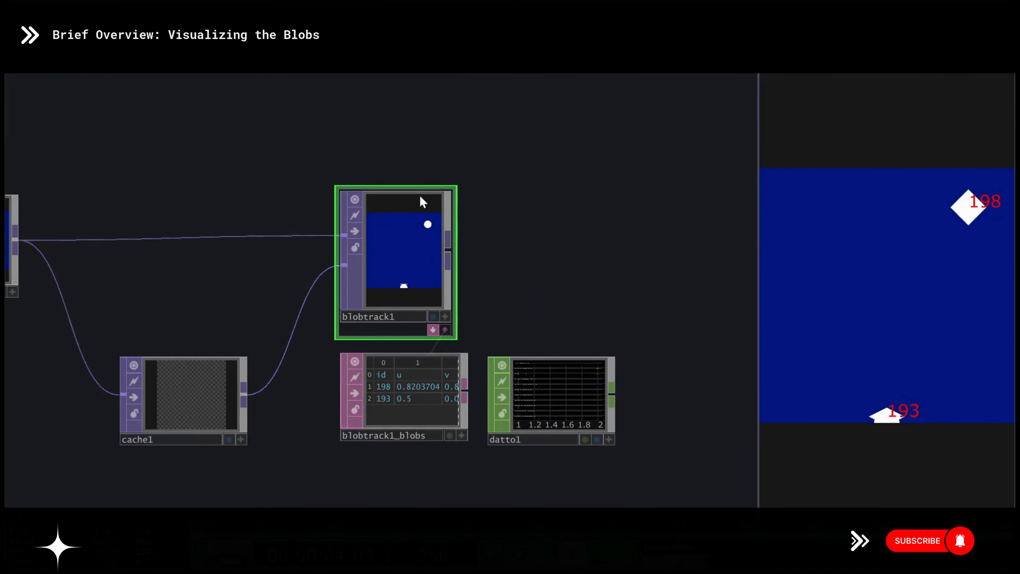
pyautogui.scroll(8, 419, 197)
pyautogui.moveTo(642, 260); pyautogui.dragTo(644, 228)
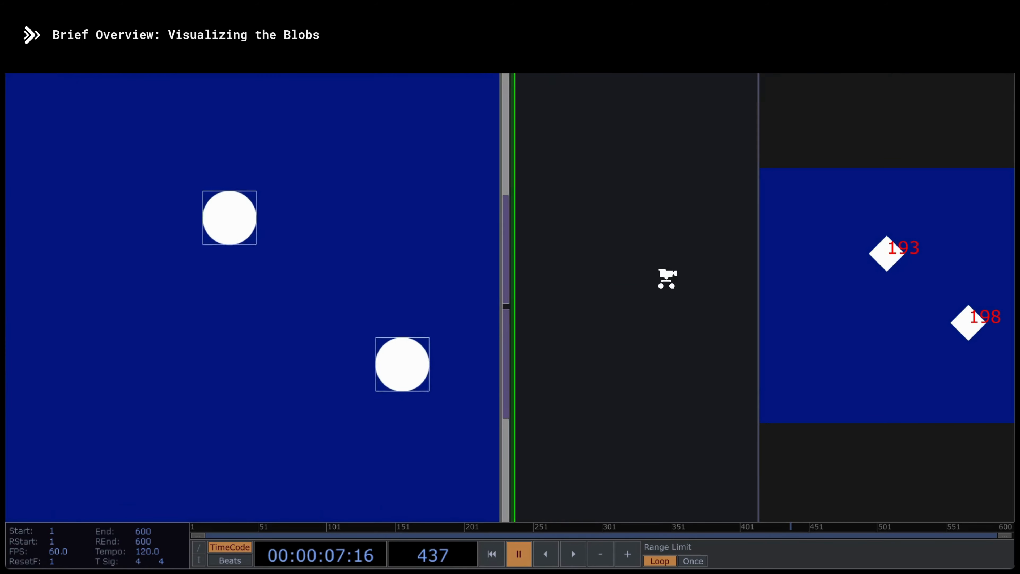
pyautogui.press('space')
pyautogui.scroll(-8, 667, 279)
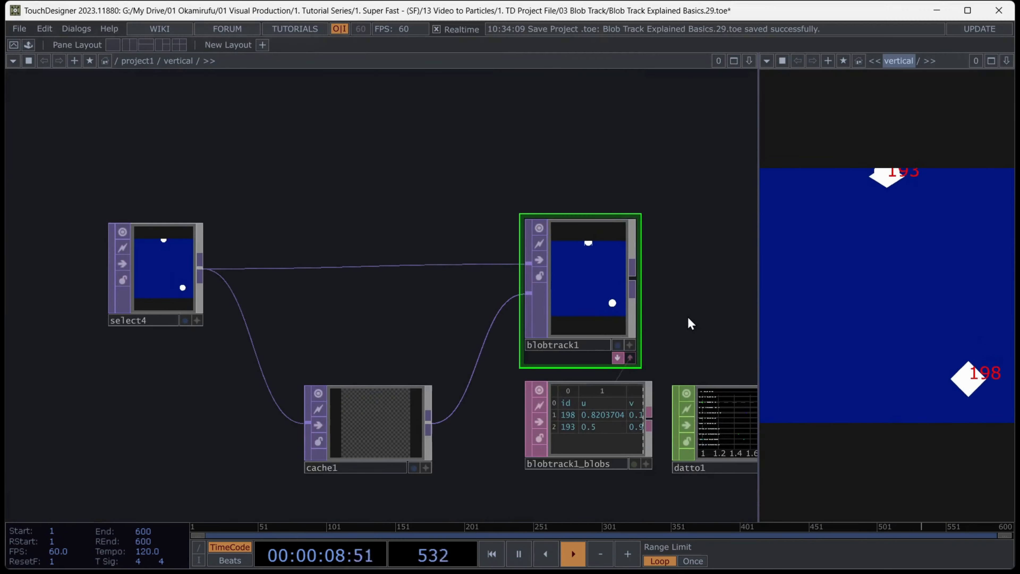
# - Collapse the docked blobtrack1_blobs table into blobtrack1 and expand it again
pyautogui.moveTo(670, 311); pyautogui.dragTo(260, 132)
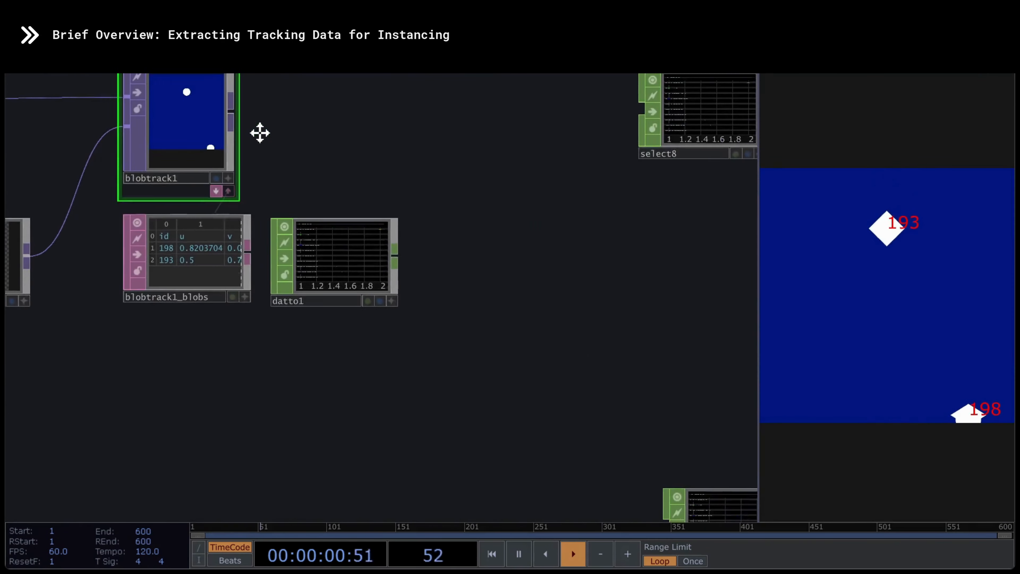
pyautogui.click(148, 227)
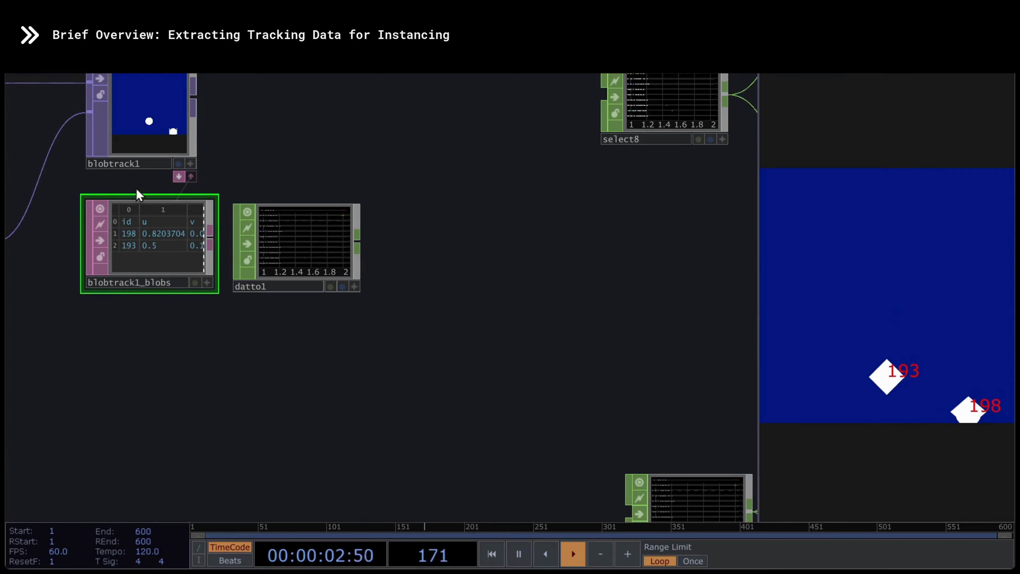
pyautogui.click(191, 177)
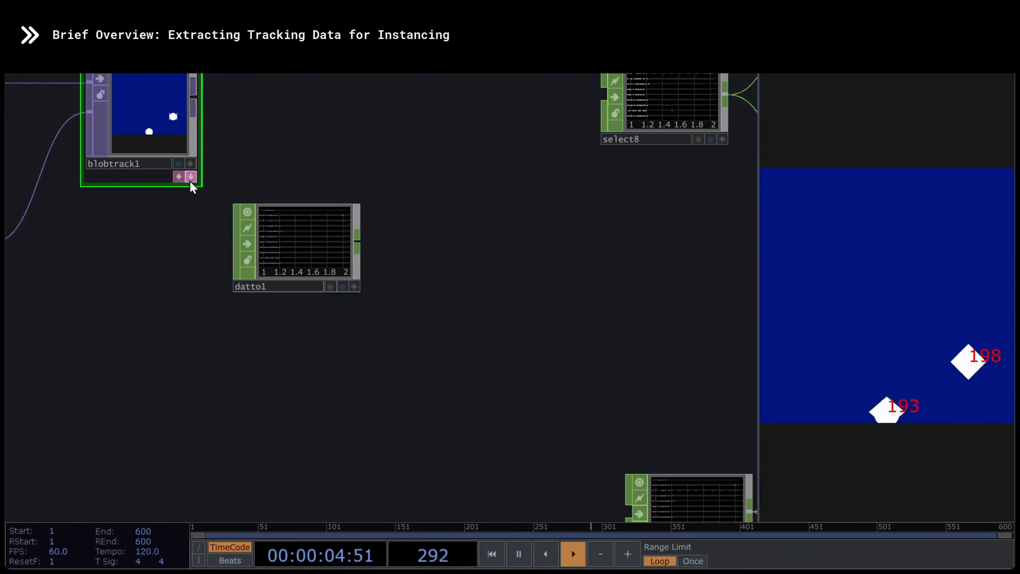
pyautogui.click(190, 177)
# - Pause playback to examine the tracking columns of the blobtrack1_blobs table, and resume playback
pyautogui.scroll(10, 105, 212)
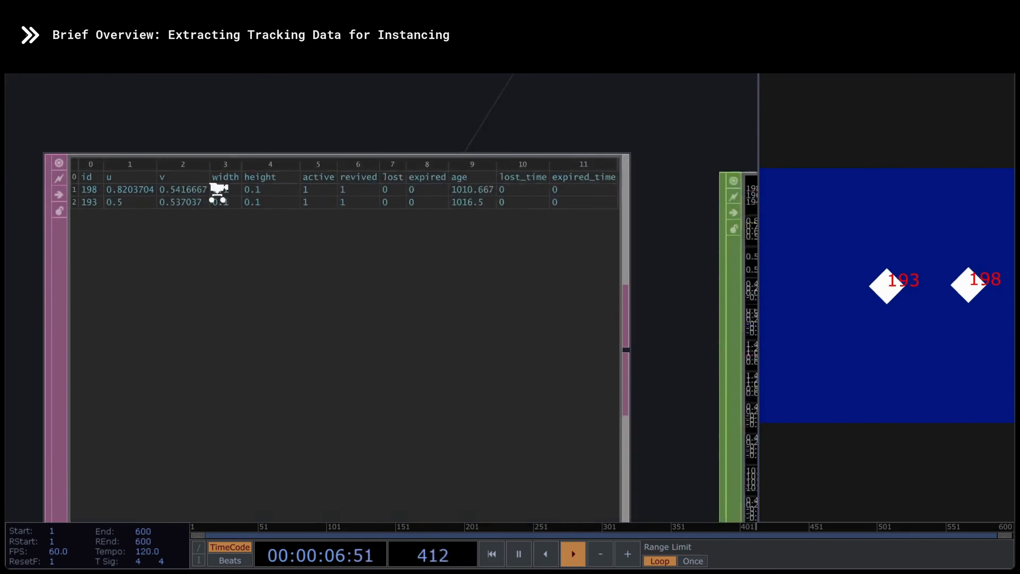
pyautogui.moveTo(365, 120); pyautogui.dragTo(374, 101)
pyautogui.press('space')
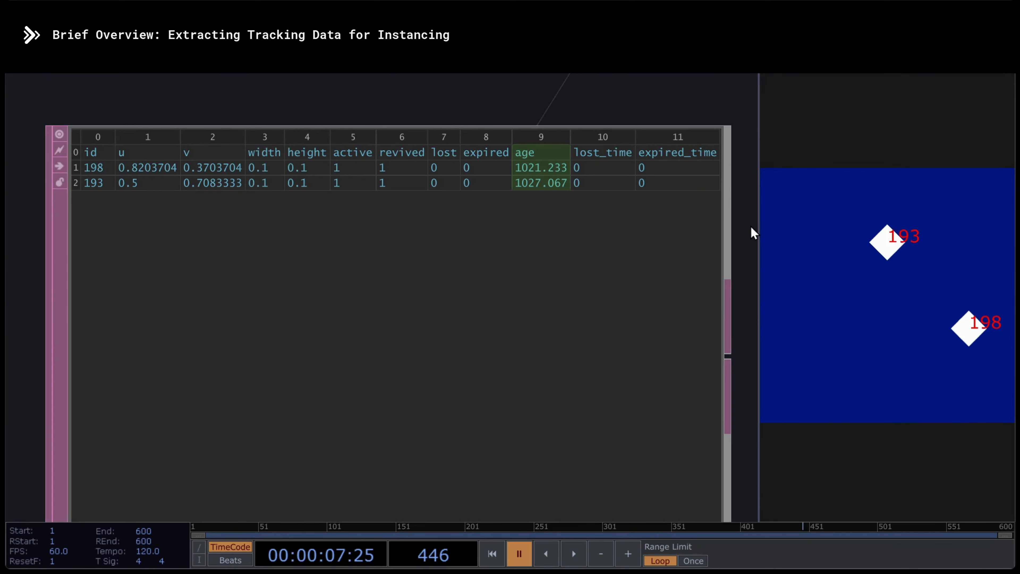
pyautogui.press('space')
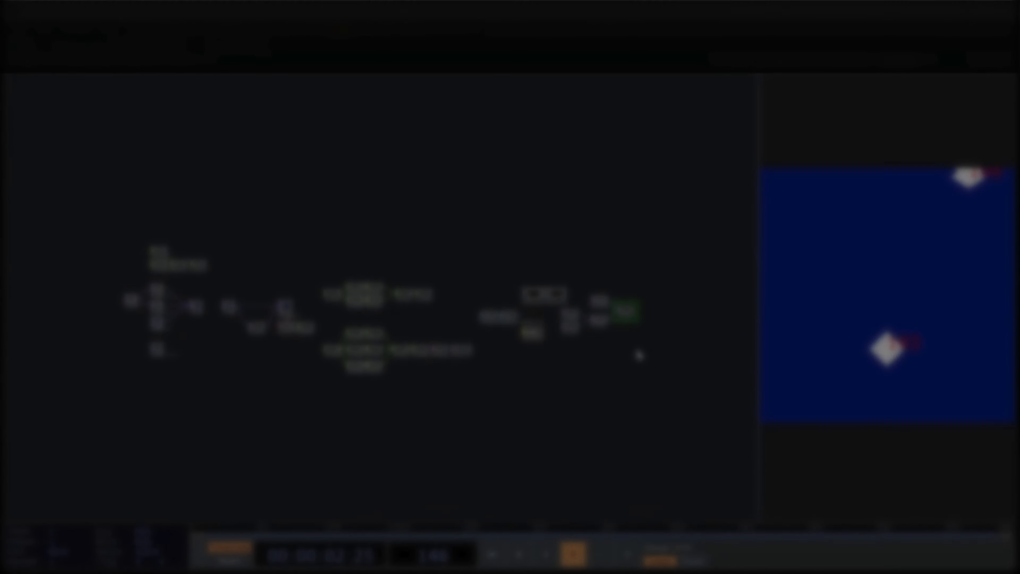
# - Examine the instanced shapes in render2 and geo2 and how they are composited over the source
pyautogui.scroll(5, 634, 316)
pyautogui.moveTo(537, 172); pyautogui.dragTo(561, 158)
pyautogui.scroll(1, 441, 302)
pyautogui.scroll(5, 432, 316)
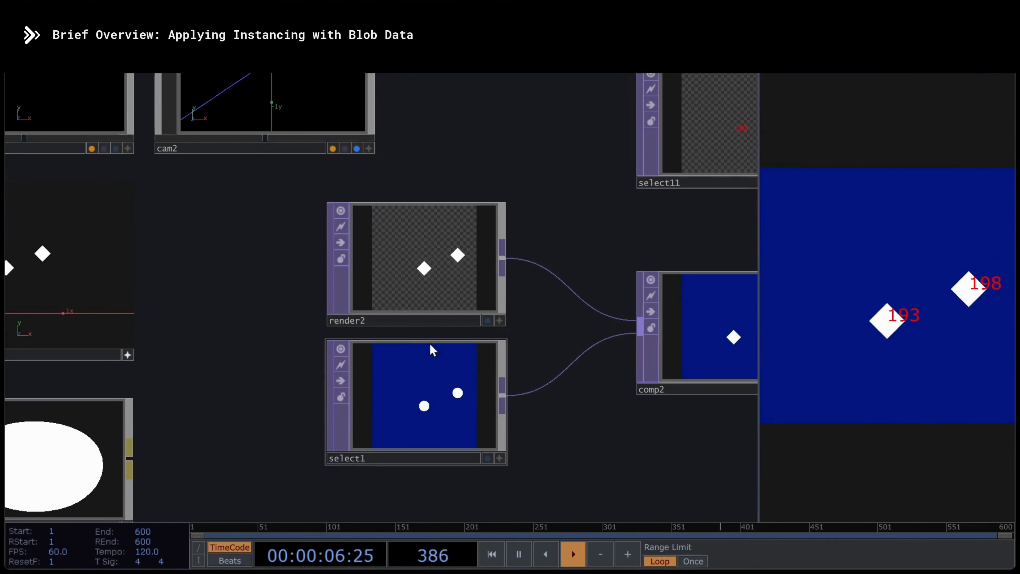
pyautogui.click(443, 220)
pyautogui.scroll(-2, 474, 270)
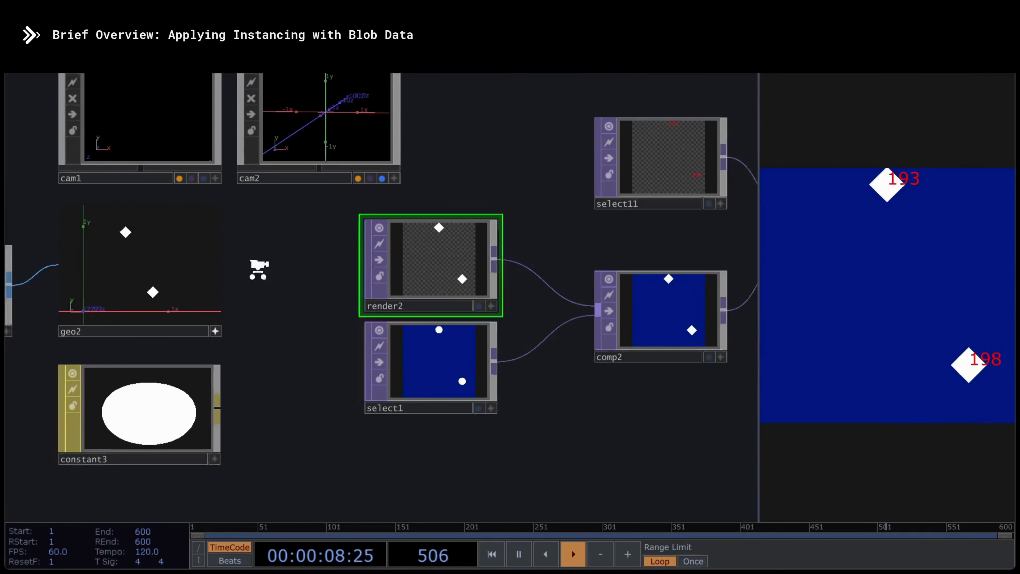
pyautogui.click(189, 278)
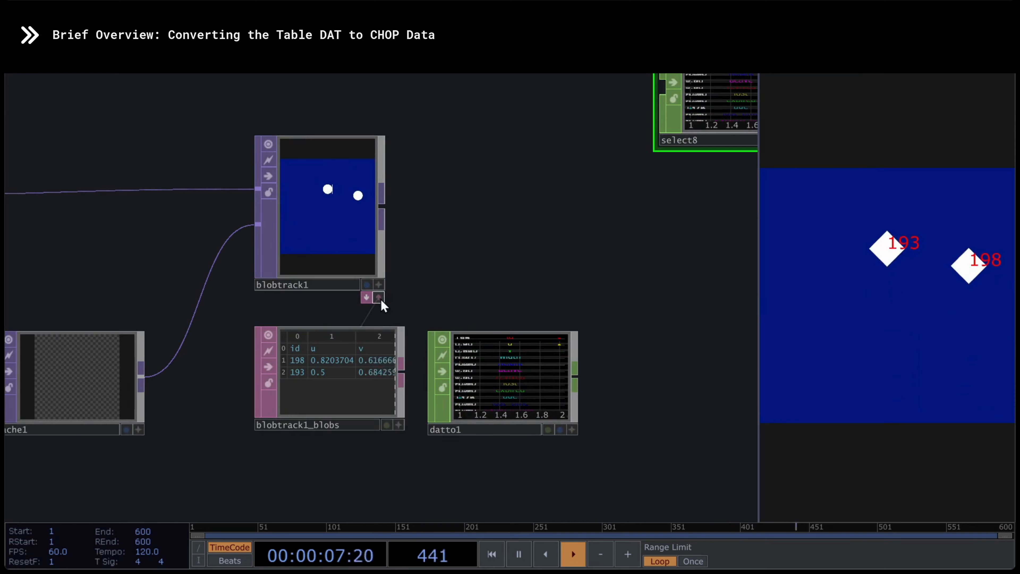
# - Toggle the docked blob data table of blobtrack1 off and on, and select the table
pyautogui.click(341, 367)
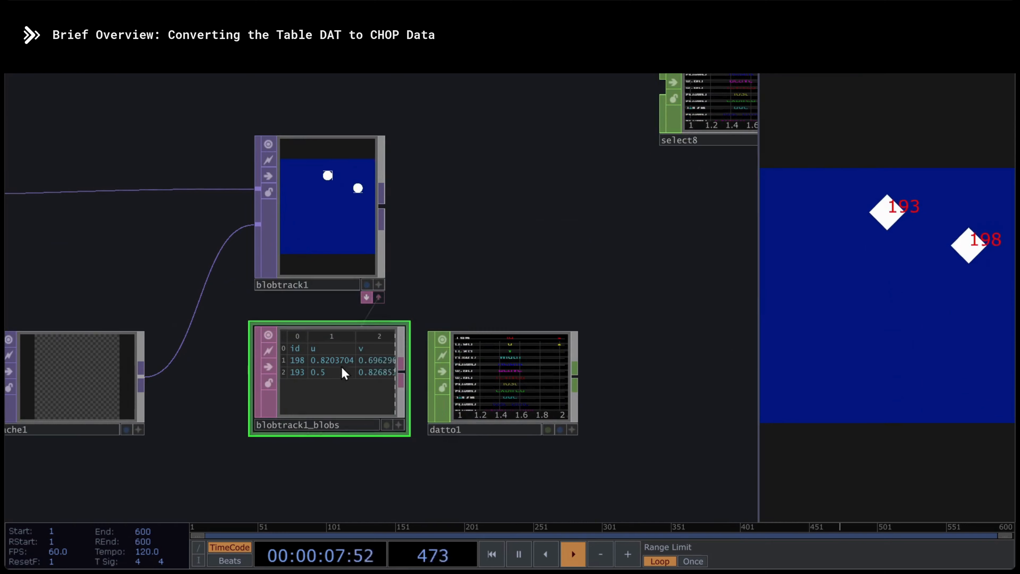
pyautogui.click(378, 297)
pyautogui.click(378, 298)
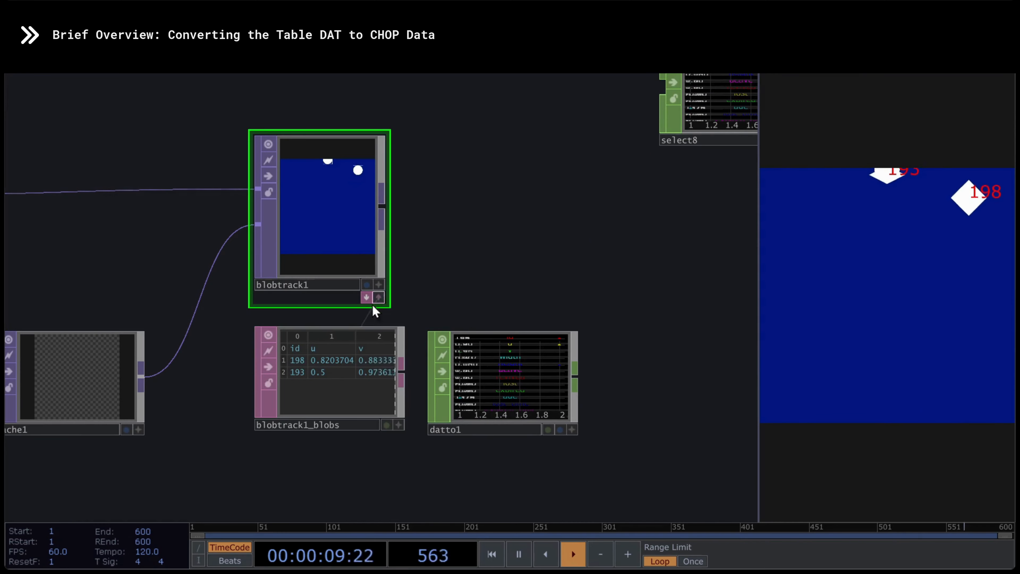
pyautogui.click(334, 376)
# - Set the DAT reference of datto1 to the blobtrack1_blobs table
pyautogui.click(505, 383)
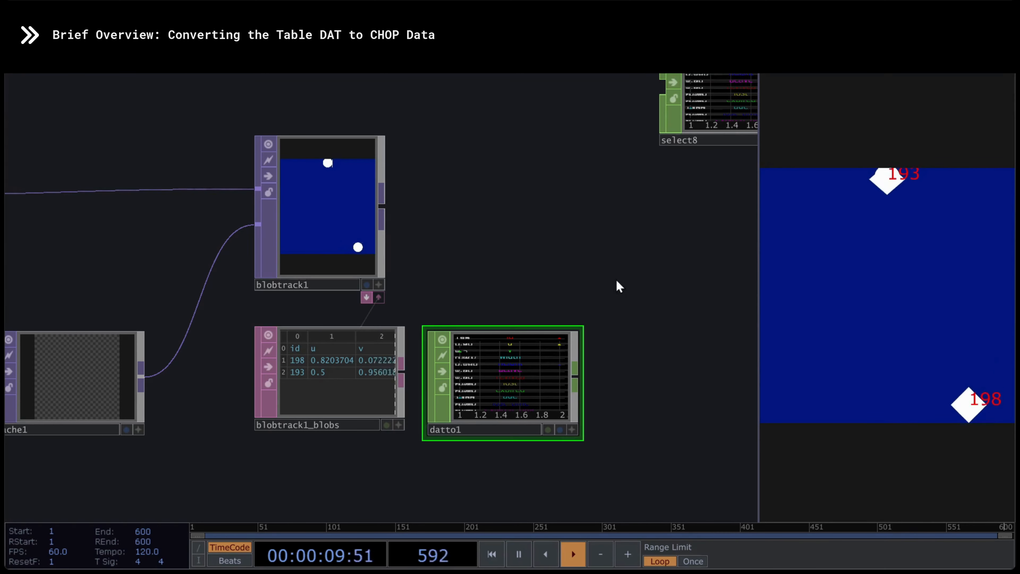
pyautogui.press('p')
pyautogui.moveTo(400, 283); pyautogui.dragTo(210, 285)
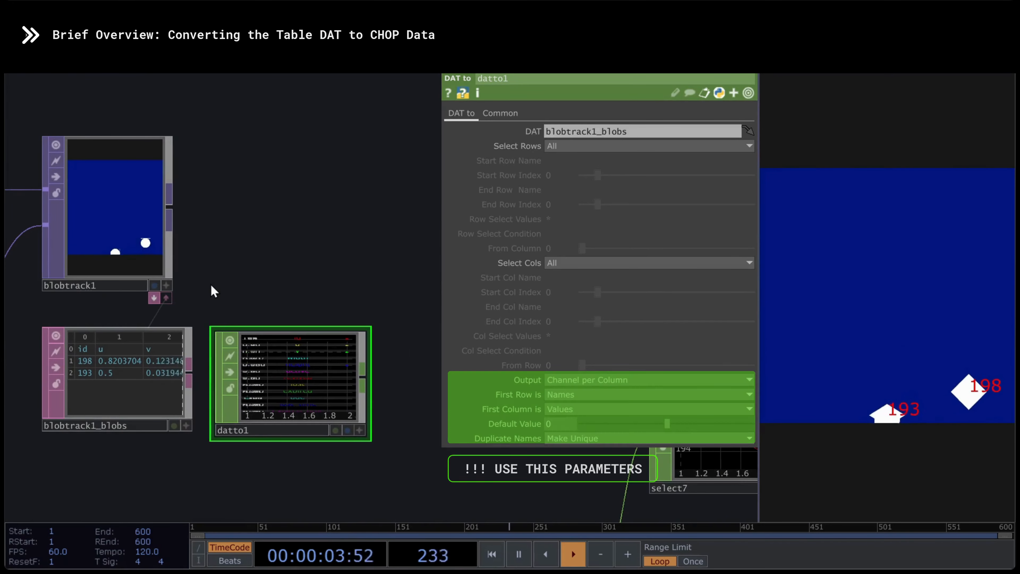
pyautogui.moveTo(121, 347); pyautogui.dragTo(570, 136)
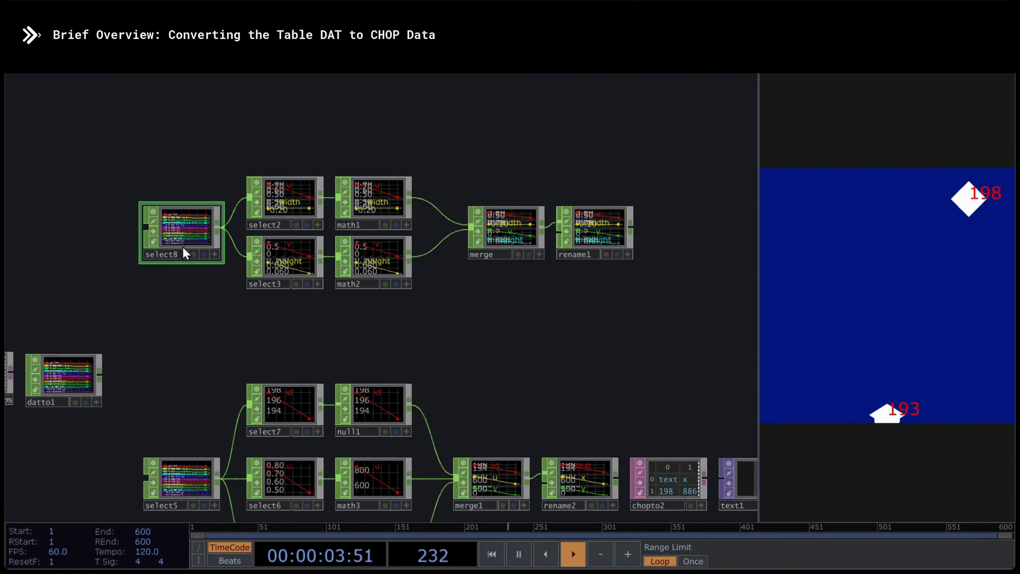
# - Assign datto1 as the CHOPs source of select8
pyautogui.moveTo(76, 373); pyautogui.dragTo(177, 225)
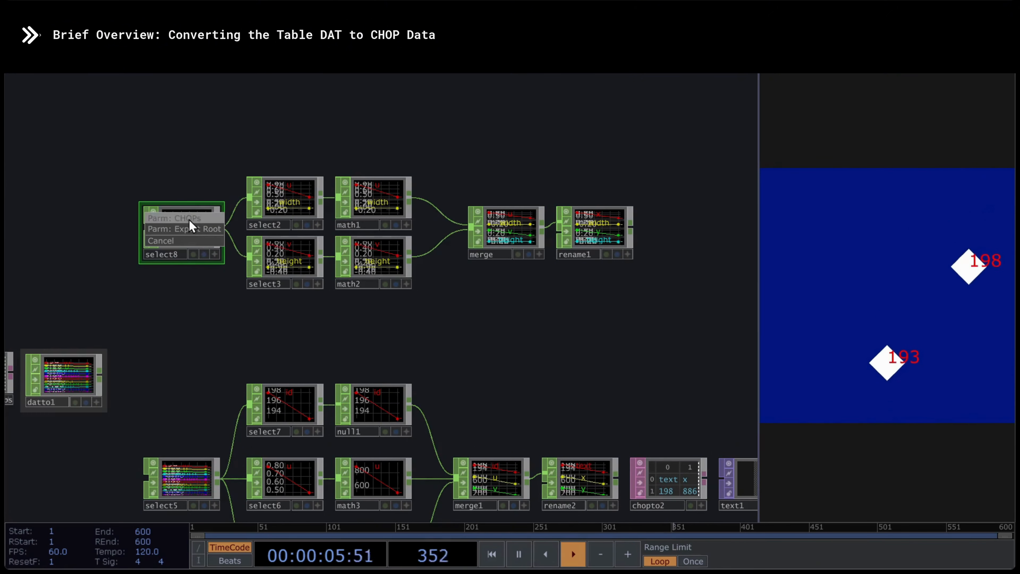
pyautogui.click(189, 219)
# - Review the Channel Names parameters of select2 and select3
pyautogui.scroll(5, 274, 200)
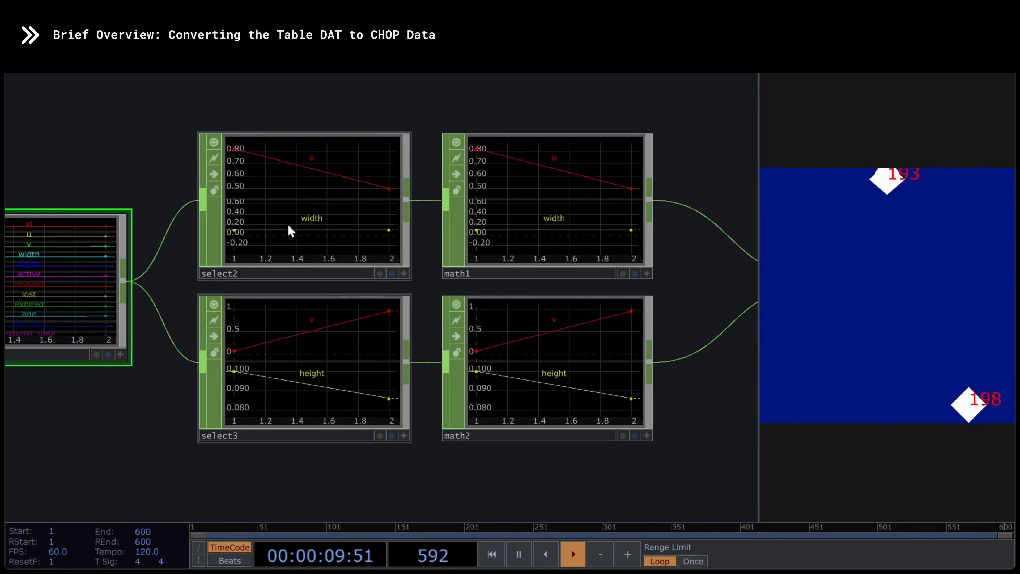
pyautogui.click(299, 171)
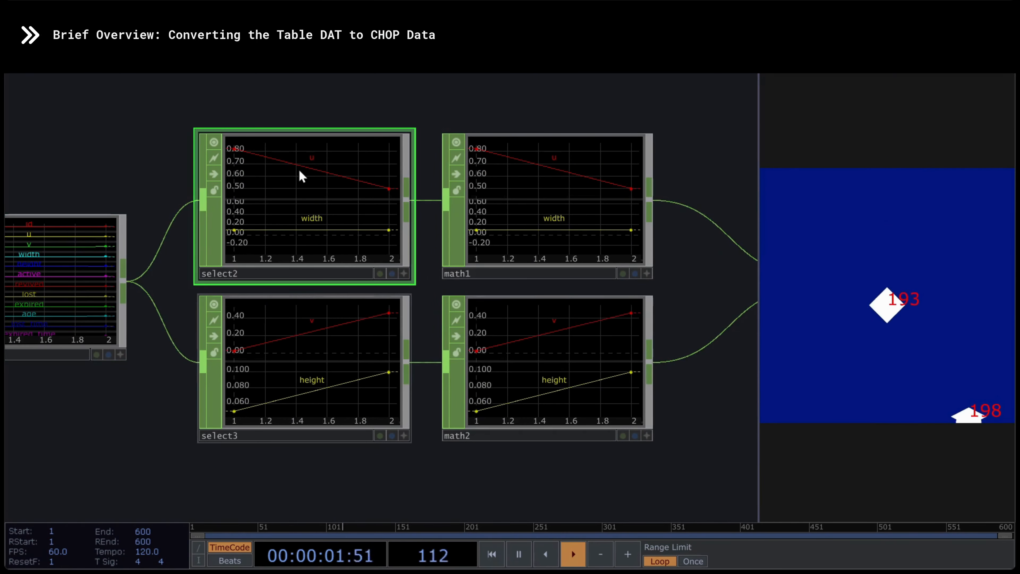
pyautogui.press('p')
pyautogui.click(304, 342)
pyautogui.click(635, 147)
pyautogui.moveTo(635, 148); pyautogui.dragTo(570, 146)
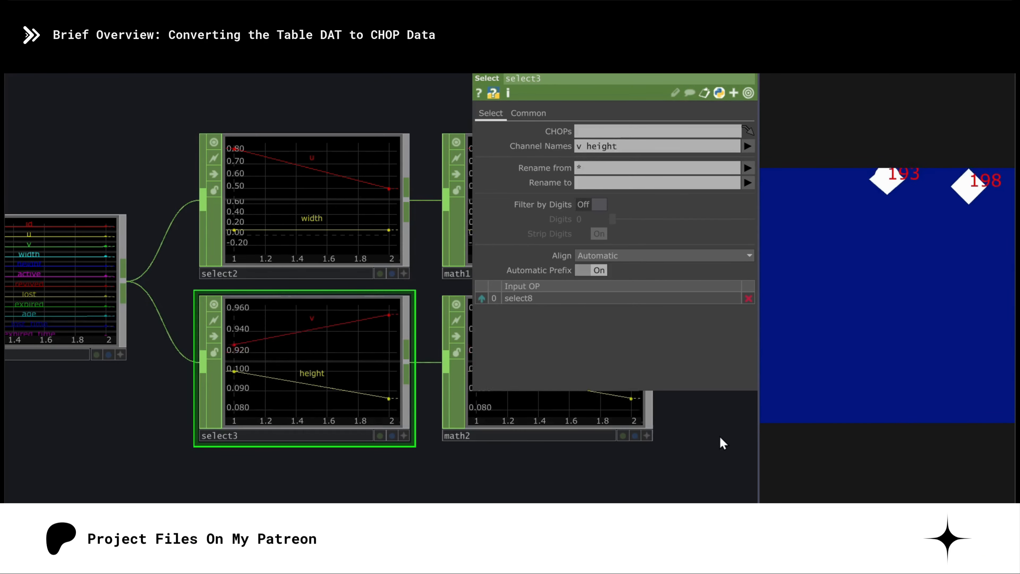
# - Review the rest of the channel chain through math1, math2, merge and rename1
pyautogui.scroll(-2, 719, 436)
pyautogui.moveTo(722, 434); pyautogui.dragTo(409, 422)
pyautogui.moveTo(257, 137); pyautogui.dragTo(342, 433, button='right')
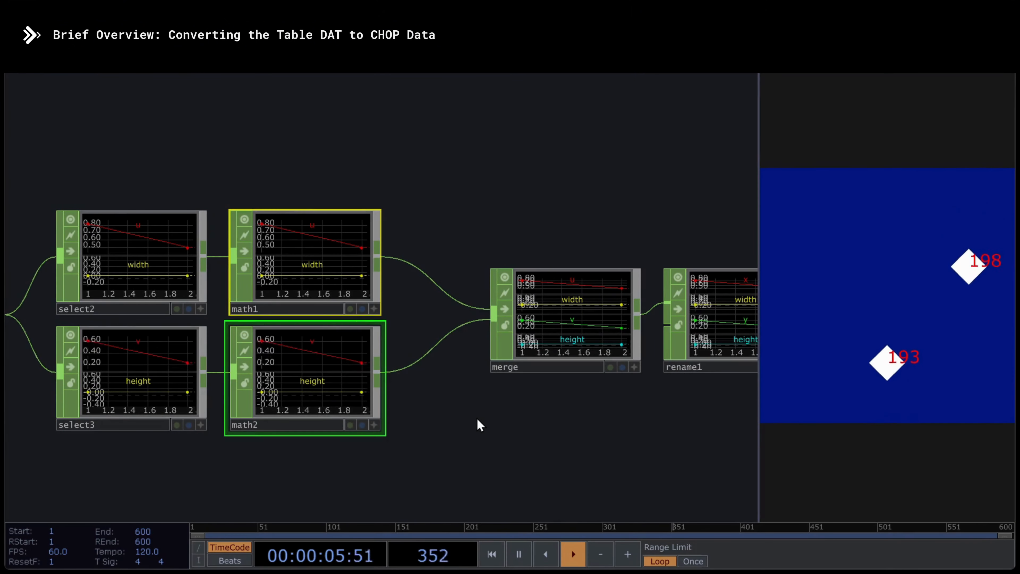
pyautogui.click(480, 425)
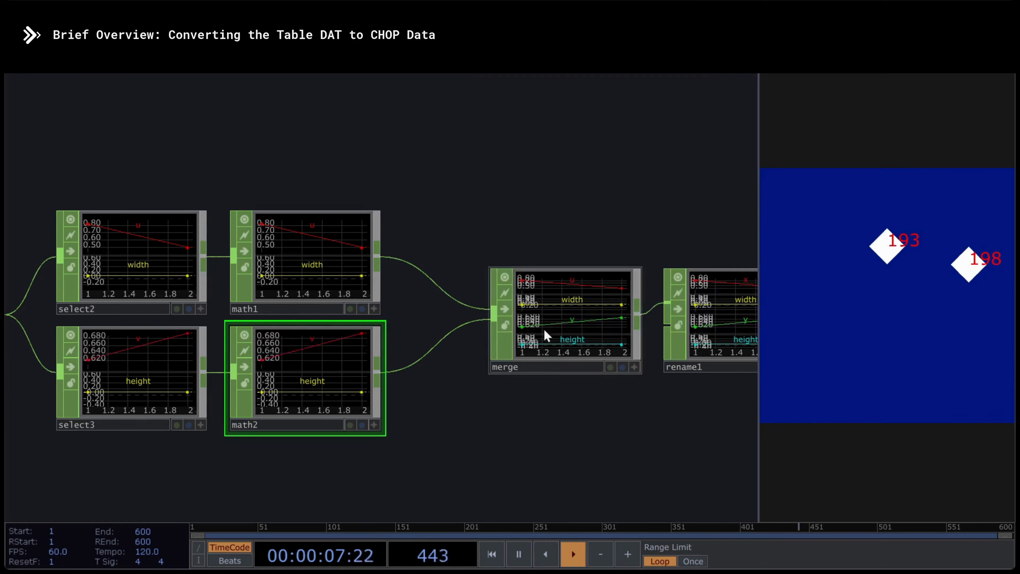
pyautogui.click(571, 339)
pyautogui.moveTo(609, 430); pyautogui.dragTo(342, 428)
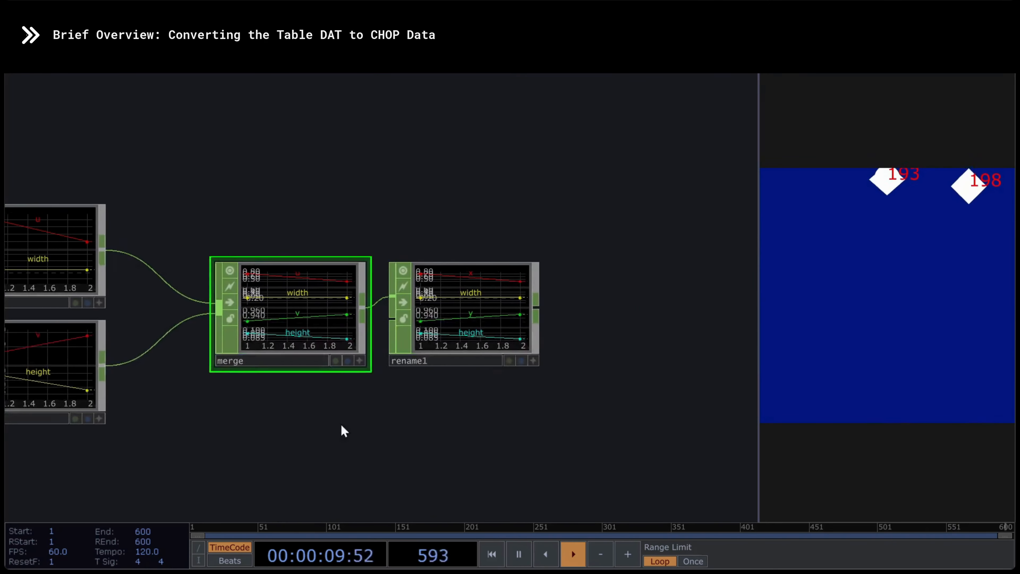
pyautogui.click(448, 299)
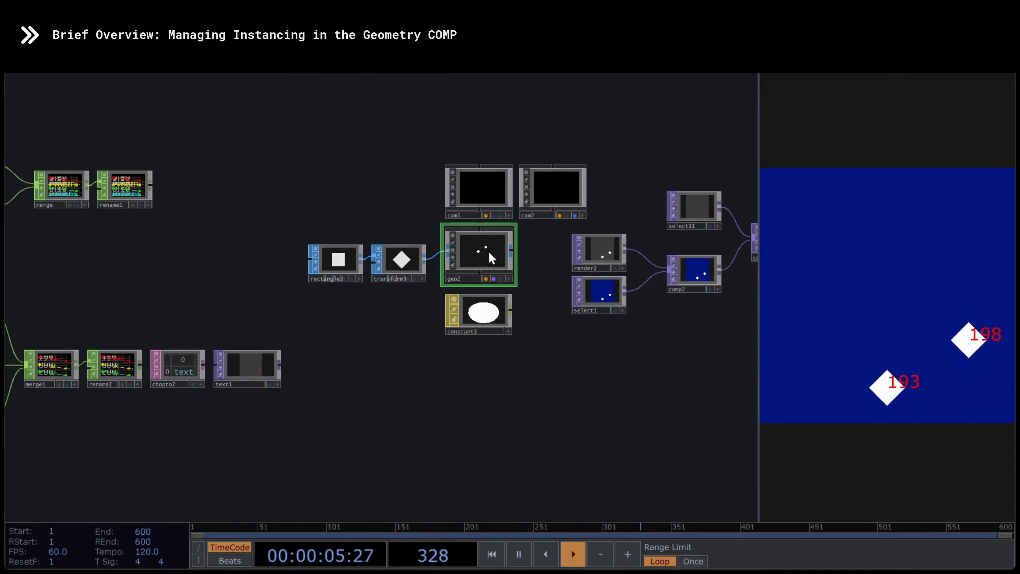
# - Set the Default Instance OP of geo2 to rename1
pyautogui.click(489, 251)
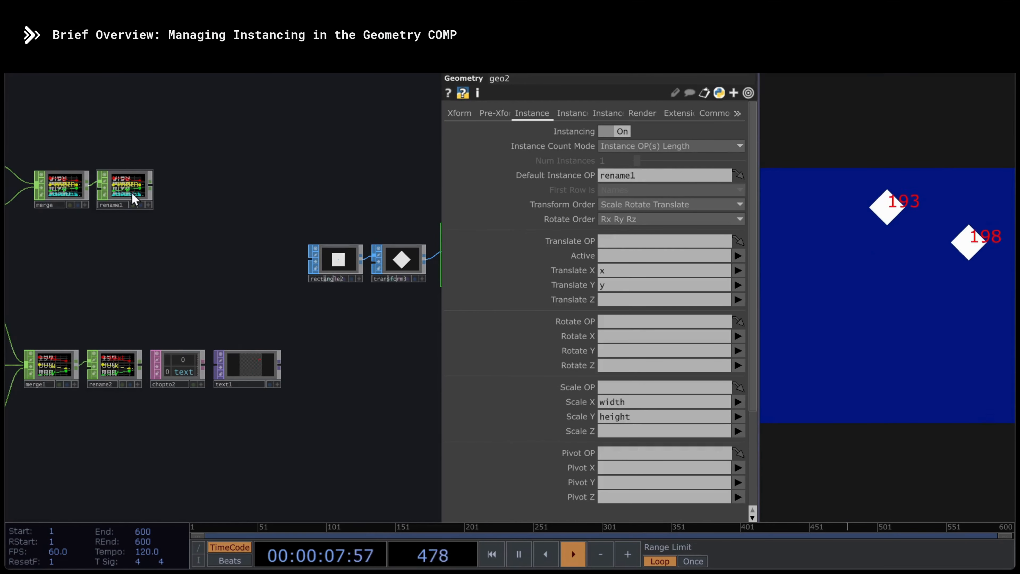
pyautogui.moveTo(132, 195); pyautogui.dragTo(606, 176)
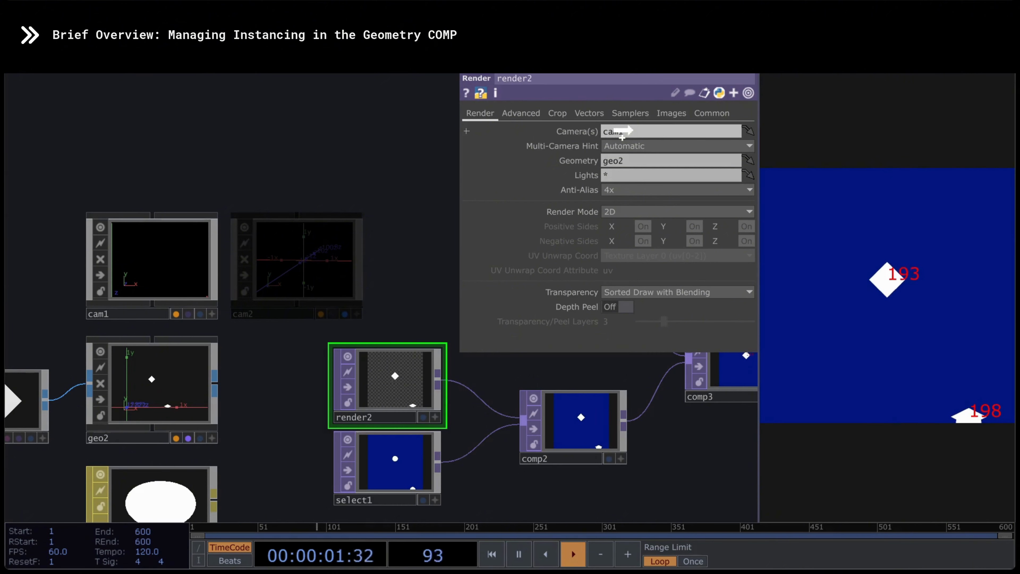
# - Try cam2 as the camera of render2 and switch the camera back to cam1
pyautogui.press('Return')
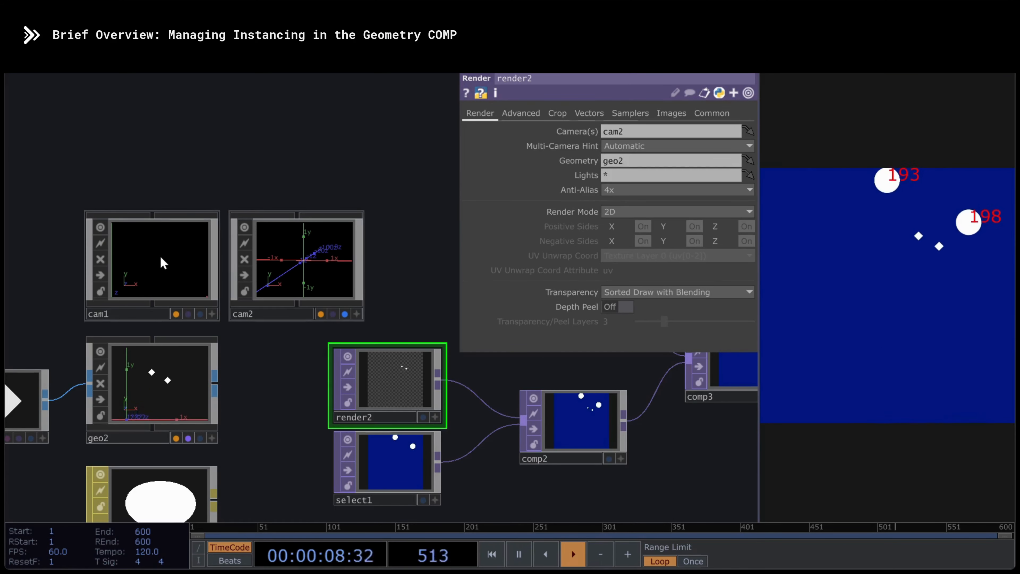
pyautogui.moveTo(161, 265); pyautogui.dragTo(643, 131)
# - Review the Projection and Ortho Origin options of cam1
pyautogui.click(178, 254)
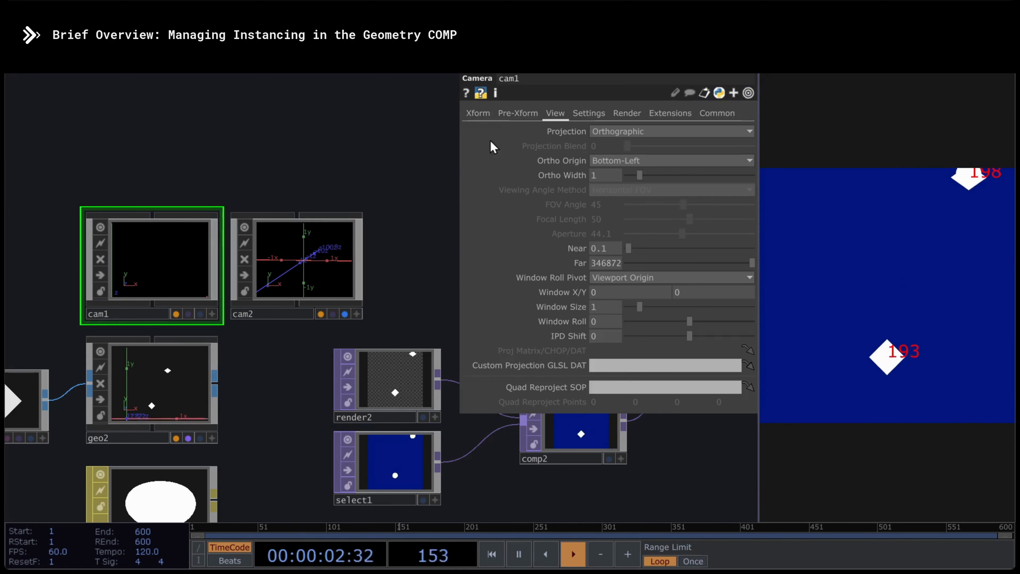
pyautogui.click(626, 131)
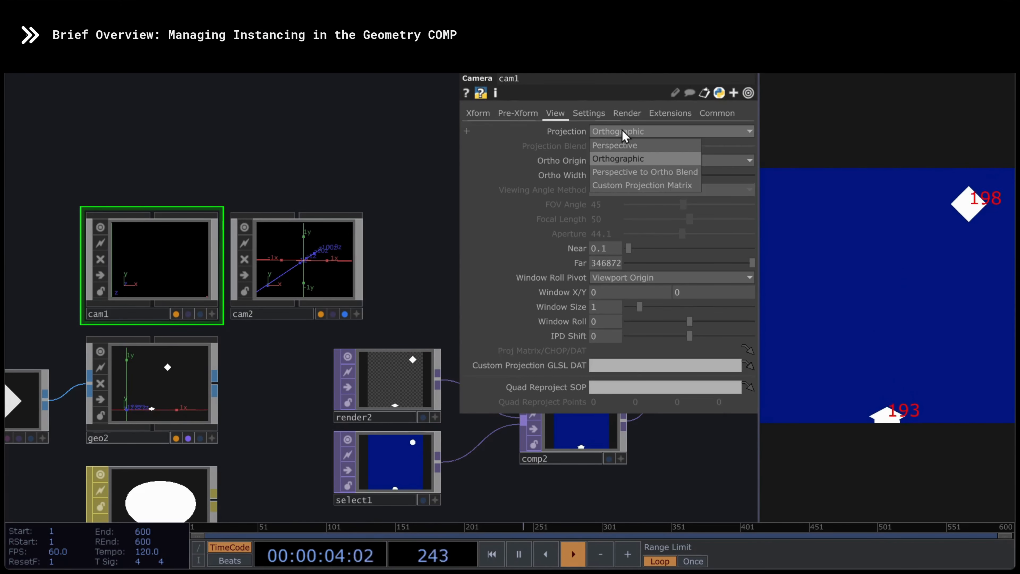
pyautogui.click(612, 160)
pyautogui.click(615, 160)
pyautogui.click(614, 187)
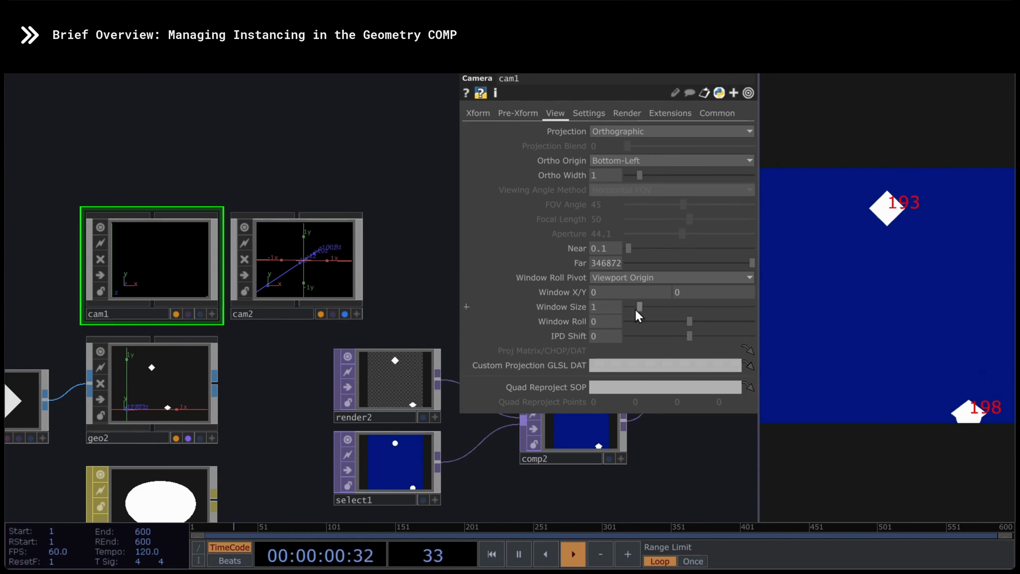
# - Try other Window Size and Ortho Width values on cam1, resetting both to 1
pyautogui.moveTo(638, 307); pyautogui.dragTo(615, 304)
pyautogui.write('1')
pyautogui.press('Return')
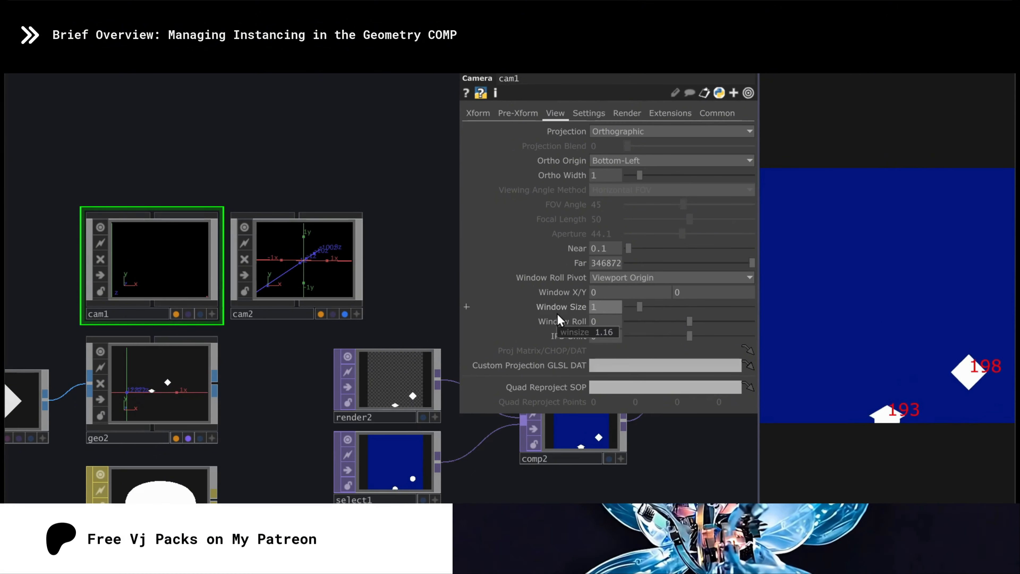
pyautogui.moveTo(641, 177); pyautogui.dragTo(579, 177)
pyautogui.write('1')
pyautogui.press('Return')
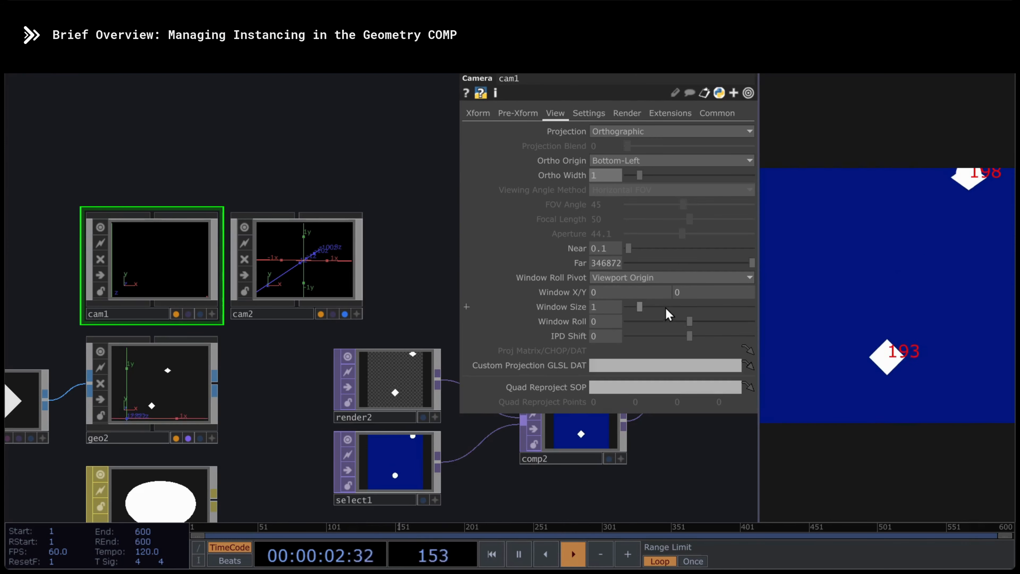
pyautogui.moveTo(644, 308); pyautogui.dragTo(566, 311)
pyautogui.write('1')
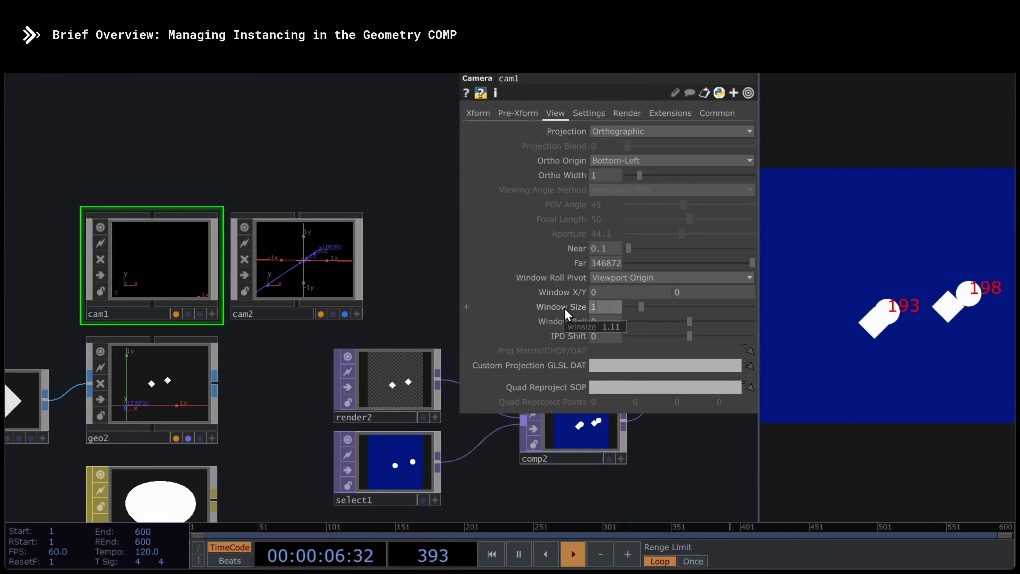
pyautogui.press('Return')
# - Try Center as the Ortho Origin of cam1 and set it back to Bottom-Left
pyautogui.click(639, 161)
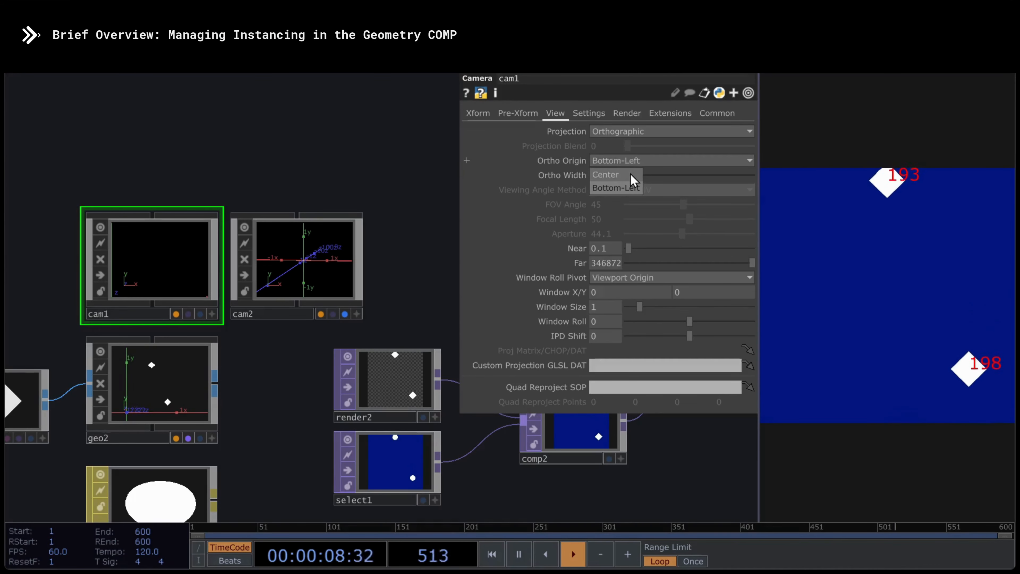
pyautogui.click(630, 174)
pyautogui.click(651, 162)
pyautogui.click(626, 188)
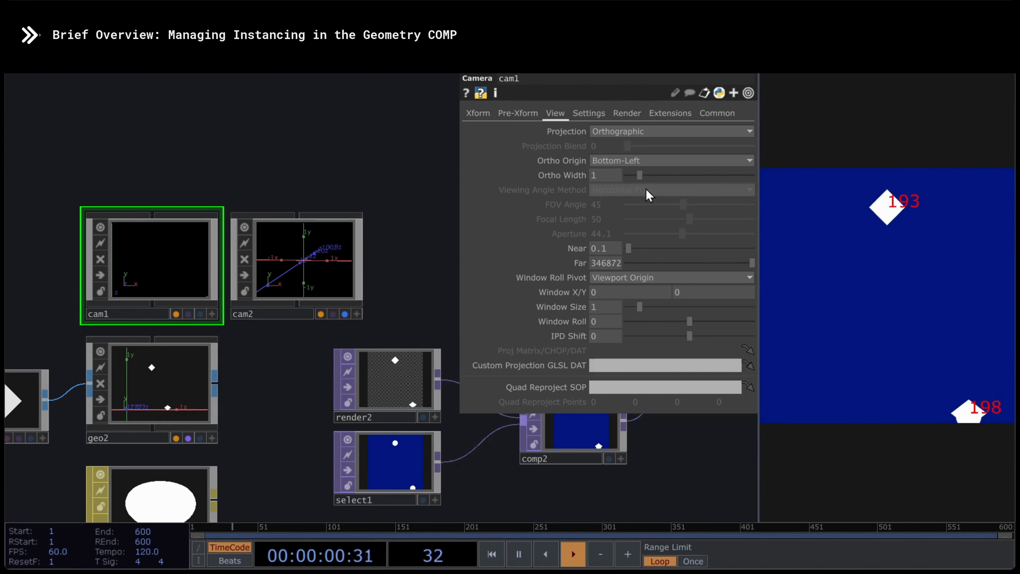
# - Try the Perspective projection on cam1 and switch it back to Orthographic
pyautogui.click(618, 131)
pyautogui.click(617, 133)
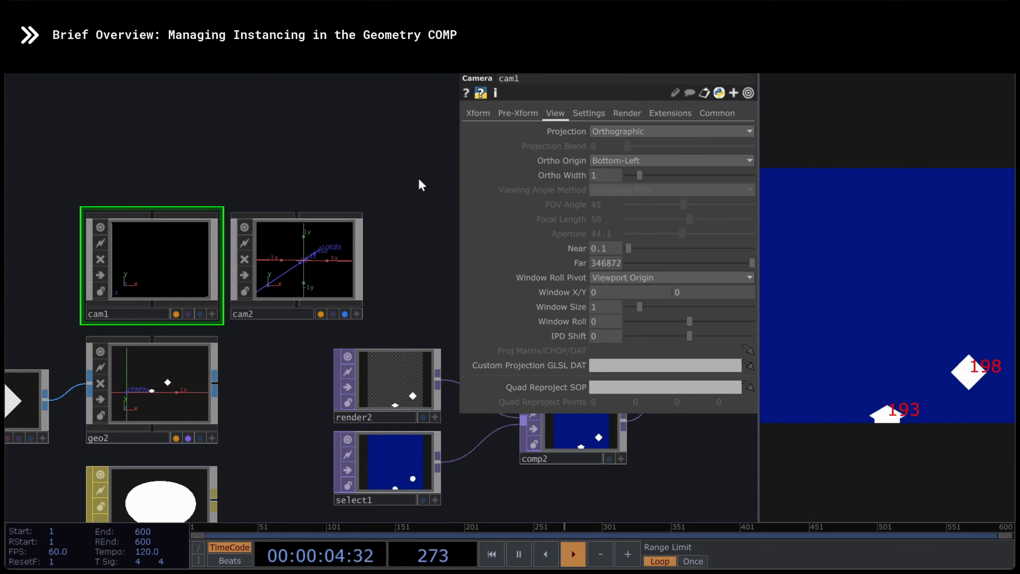
pyautogui.click(605, 132)
pyautogui.click(607, 145)
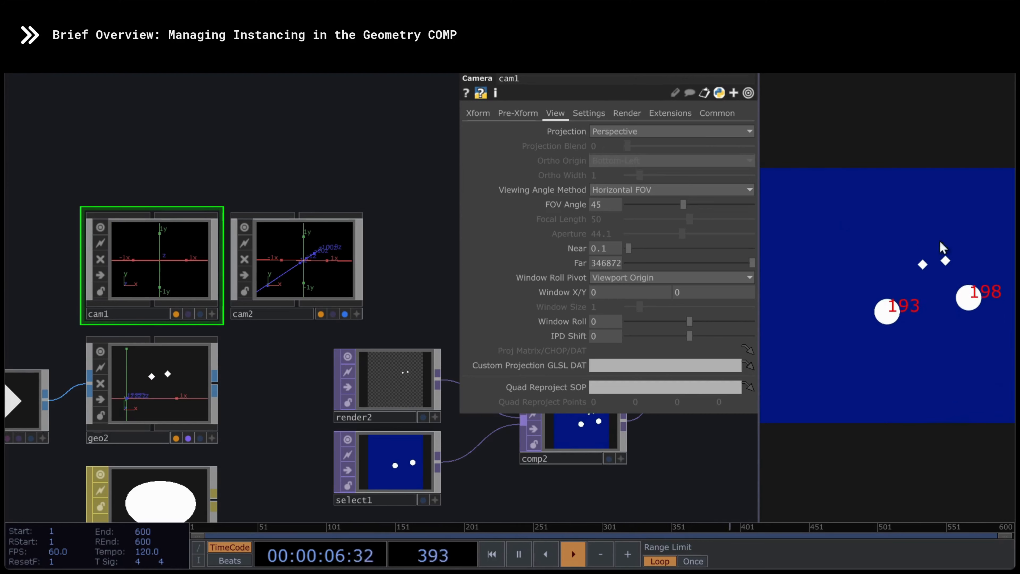
pyautogui.click(635, 131)
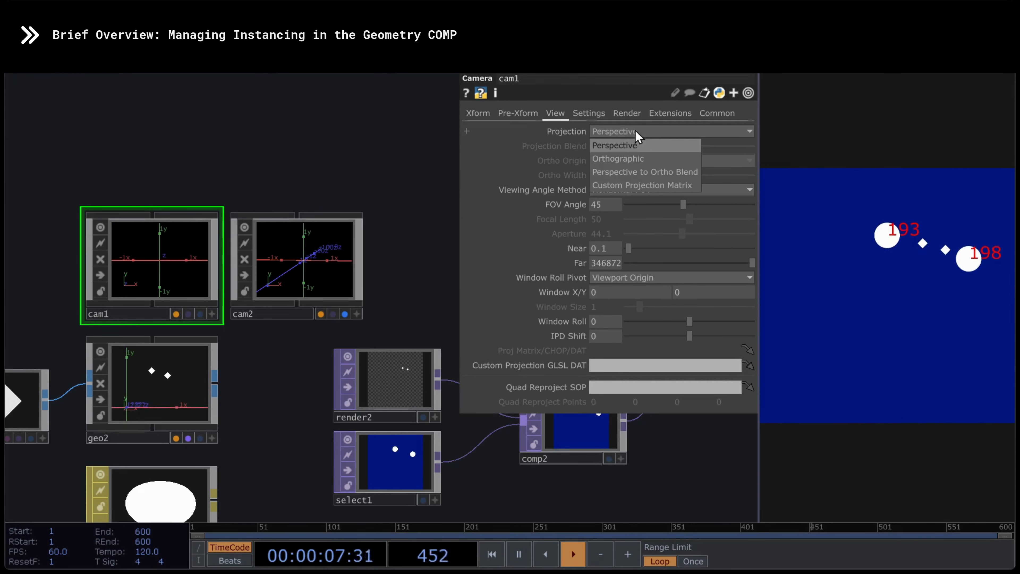
pyautogui.click(625, 158)
# - Set the w value of constant2 to 1920 for a landscape resolution
pyautogui.scroll(-5, 138, 222)
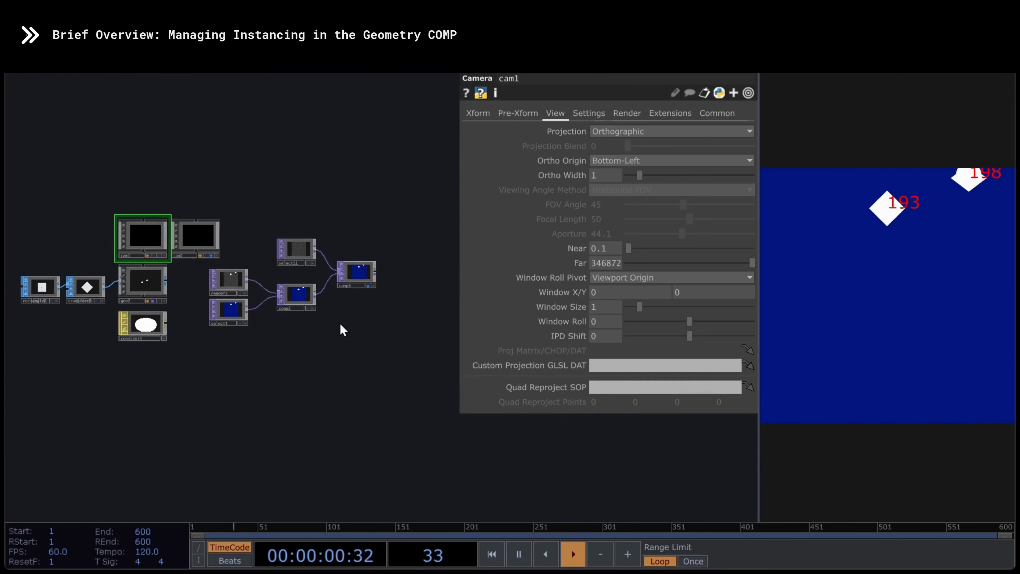
pyautogui.moveTo(343, 330); pyautogui.dragTo(356, 380)
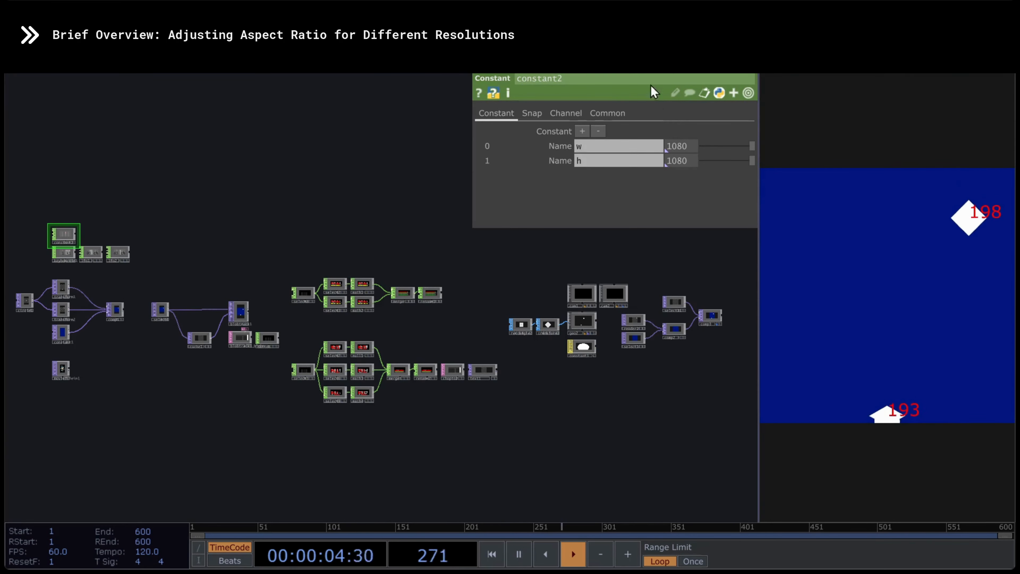
pyautogui.click(691, 149)
pyautogui.write('1920')
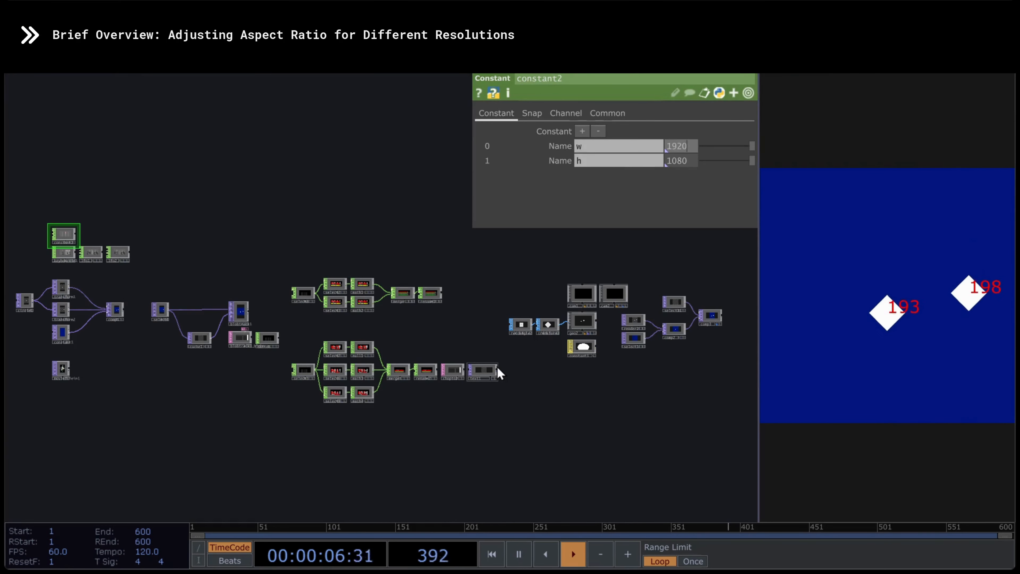
pyautogui.press('Return')
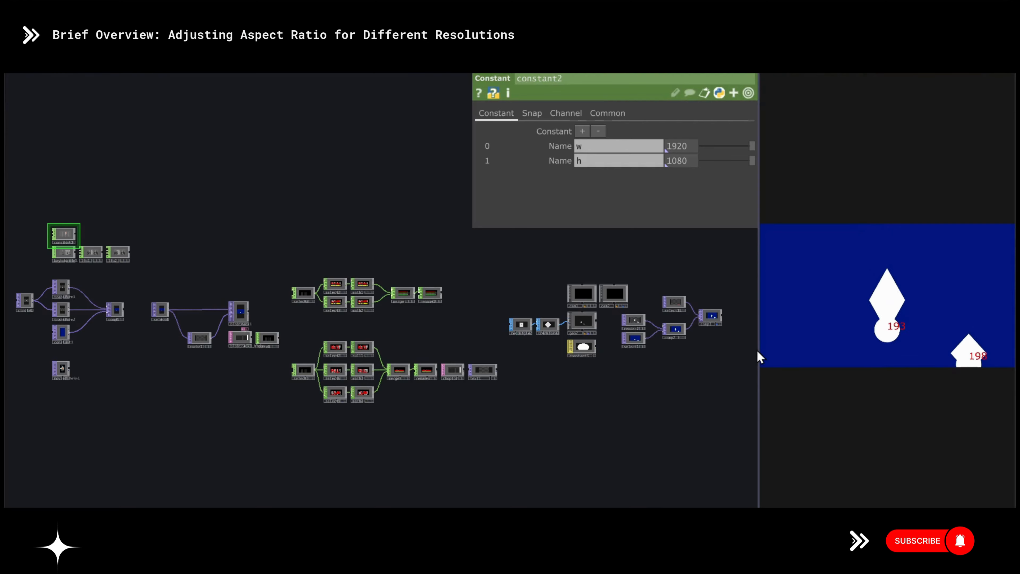
# - Set the Multiply value of math2 to 0.5625 to match the height-to-width ratio
pyautogui.scroll(5, 352, 284)
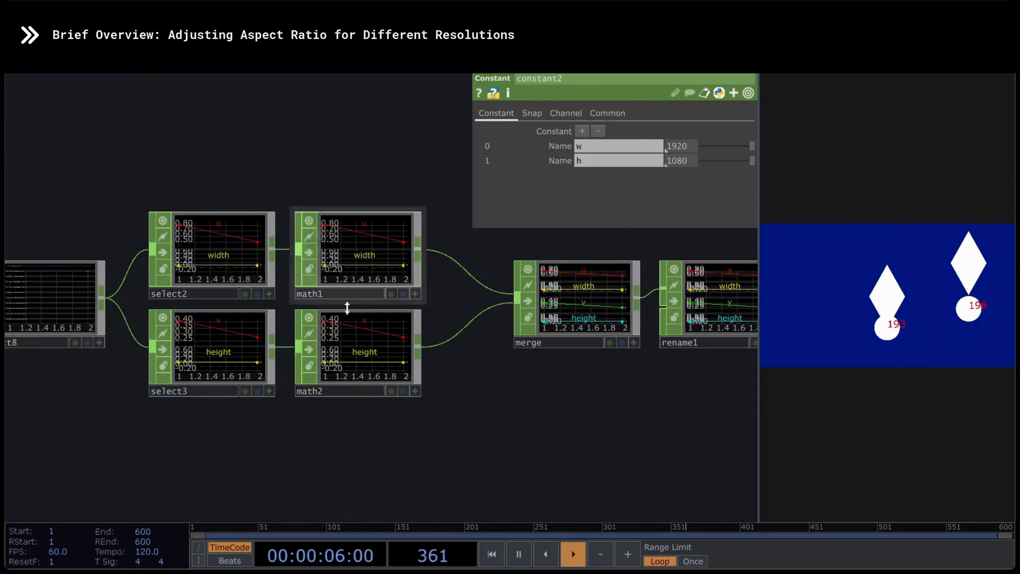
pyautogui.click(339, 359)
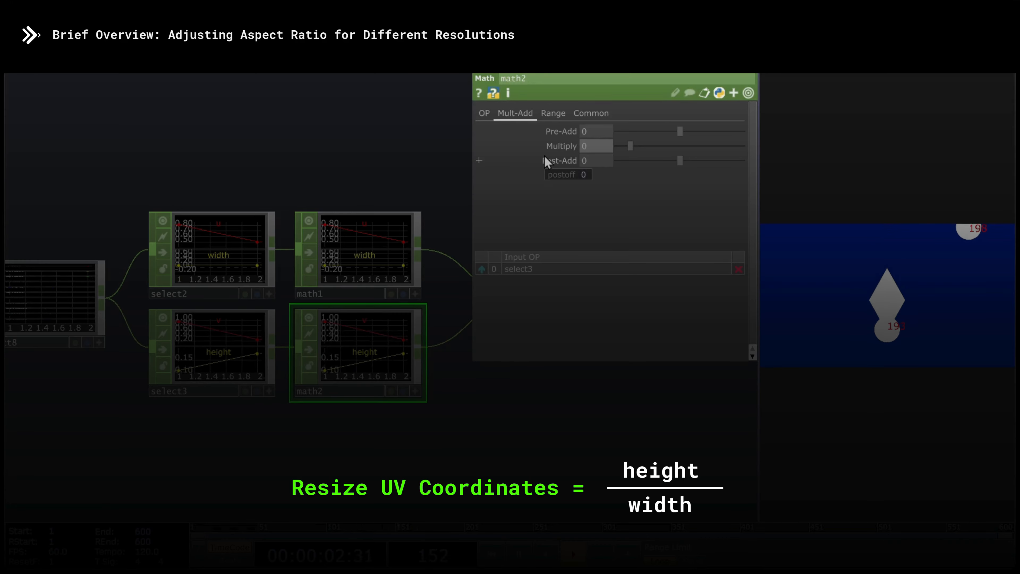
pyautogui.write('0.5625')
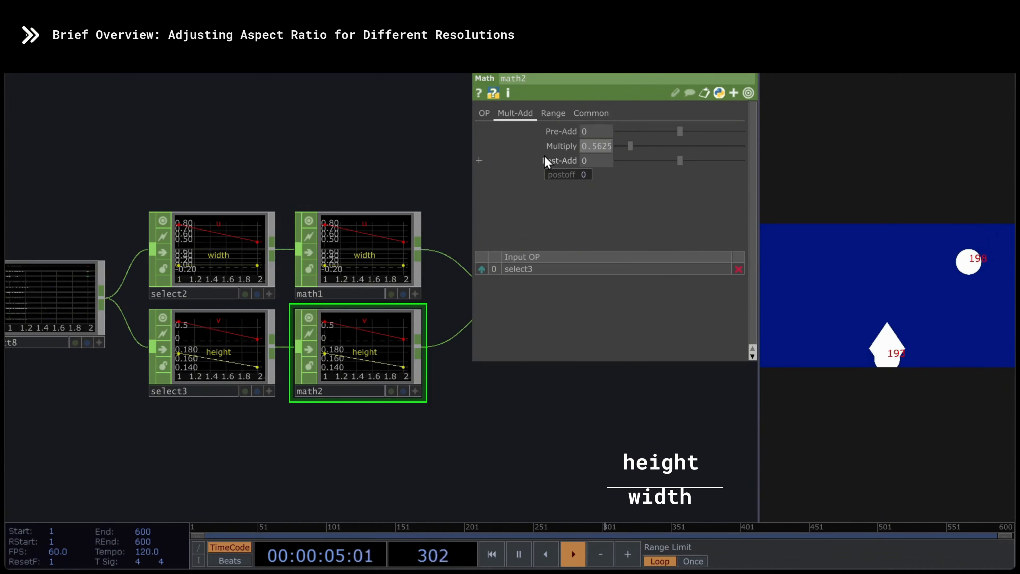
pyautogui.press('Return')
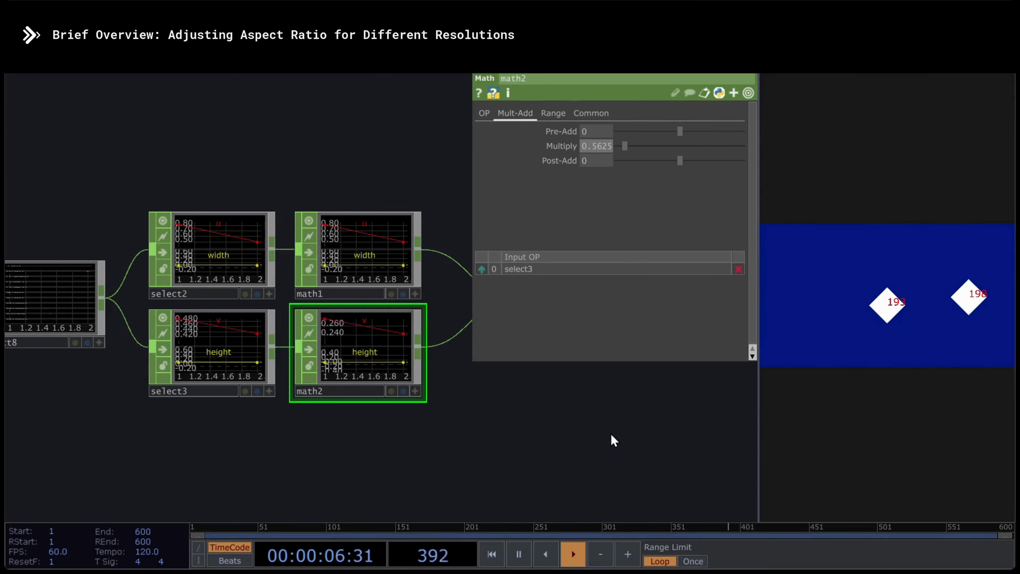
# - Switch constant2 to a portrait resolution with w at 1080 and h at 1920
pyautogui.scroll(-2, 641, 422)
pyautogui.scroll(-5, 640, 422)
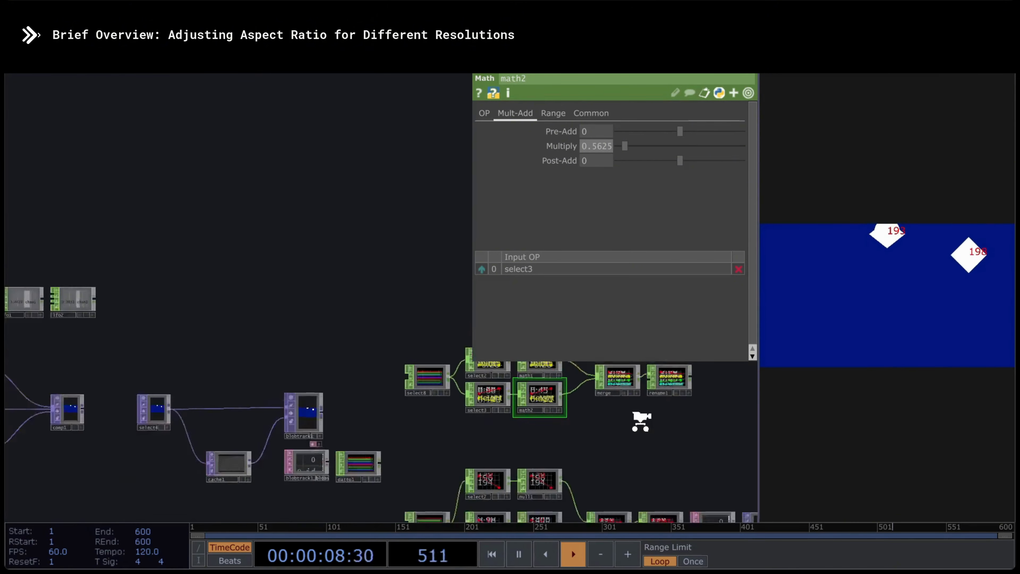
pyautogui.scroll(5, 290, 342)
pyautogui.click(292, 337)
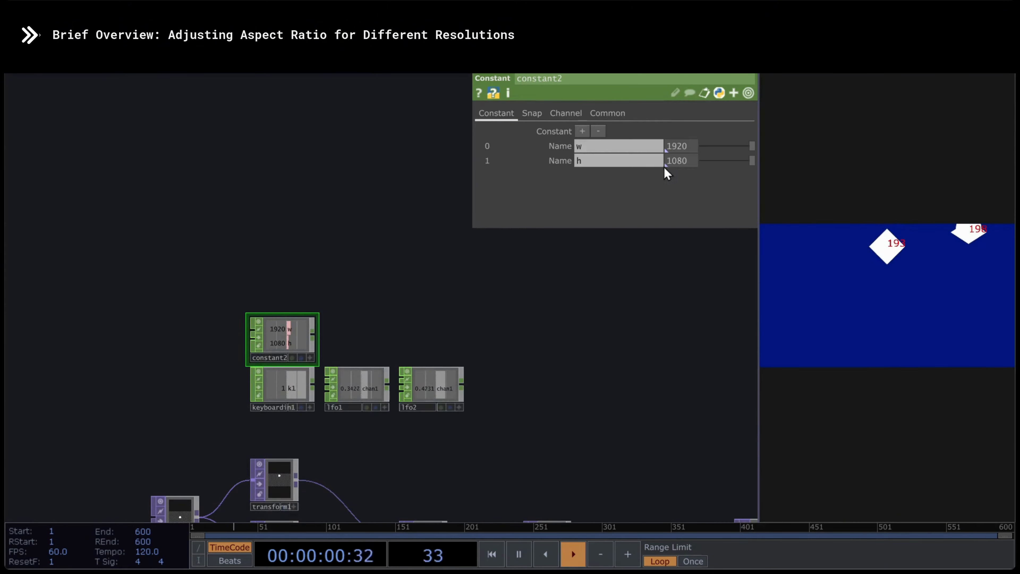
pyautogui.write('10')
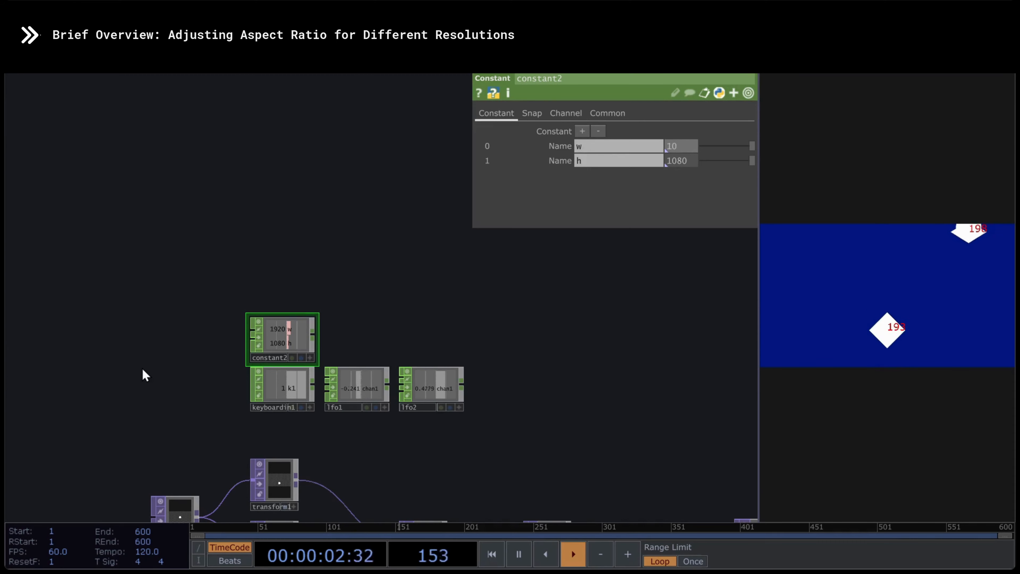
pyautogui.write('80')
pyautogui.press('Tab')
pyautogui.press('Tab')
pyautogui.write('1')
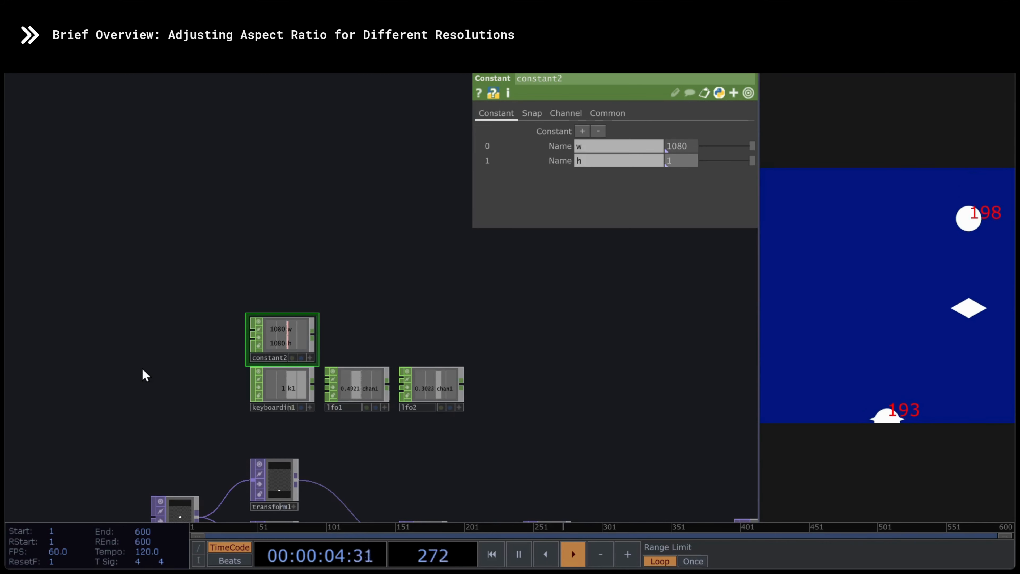
pyautogui.write('920')
pyautogui.press('Return')
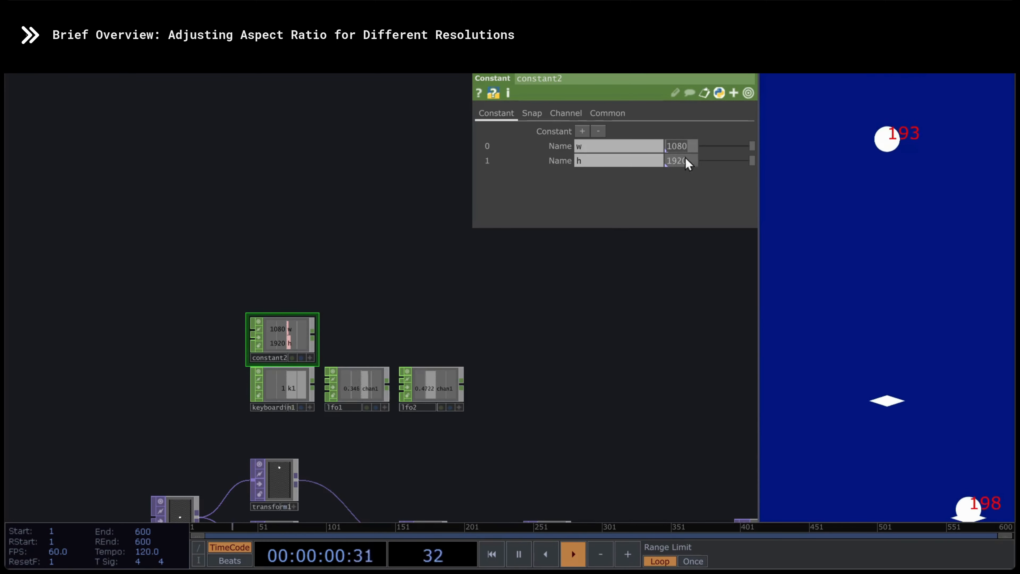
# - Set the Multiply value of math2 to 1.777 for the portrait aspect ratio
pyautogui.moveTo(644, 301); pyautogui.dragTo(362, 181)
pyautogui.scroll(5, 402, 321)
pyautogui.click(530, 385)
pyautogui.moveTo(606, 147); pyautogui.dragTo(194, 162)
pyautogui.write('1.77')
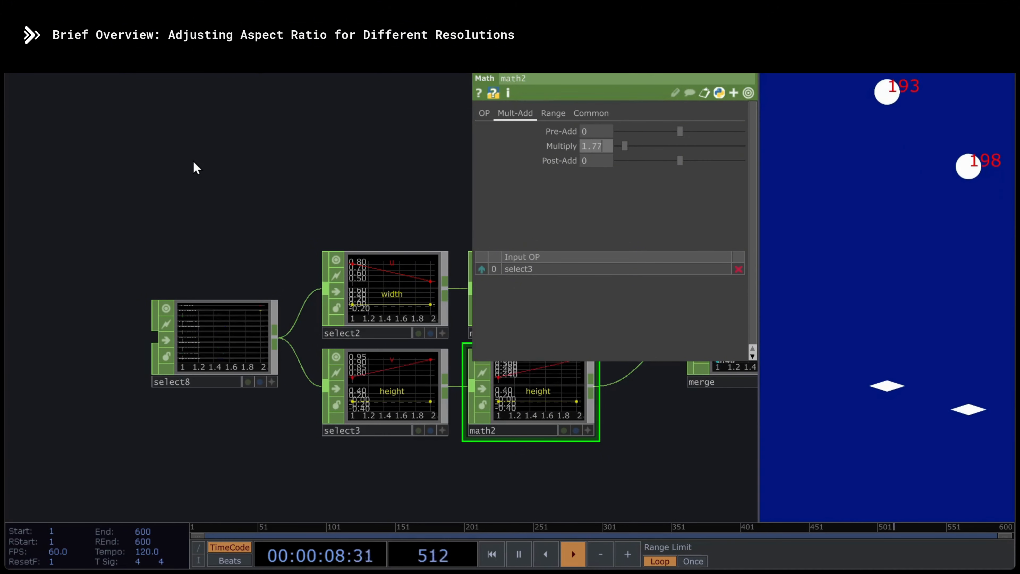
pyautogui.write('7')
pyautogui.press('Return')
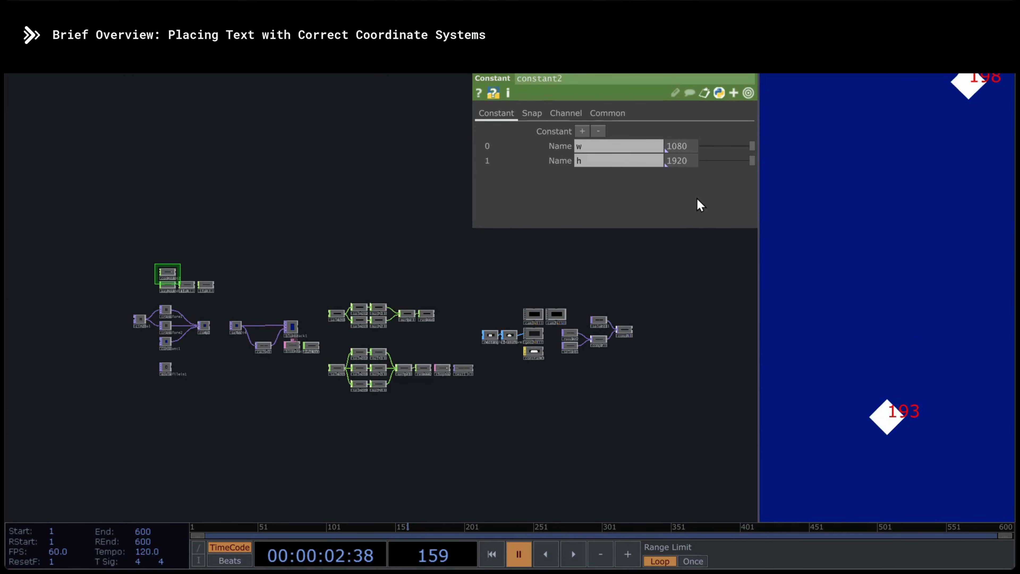
# - Resume playback and return constant2 to landscape with w at 1920 and h at 1080
pyautogui.press('space')
pyautogui.moveTo(687, 148); pyautogui.dragTo(234, 149)
pyautogui.write('1920')
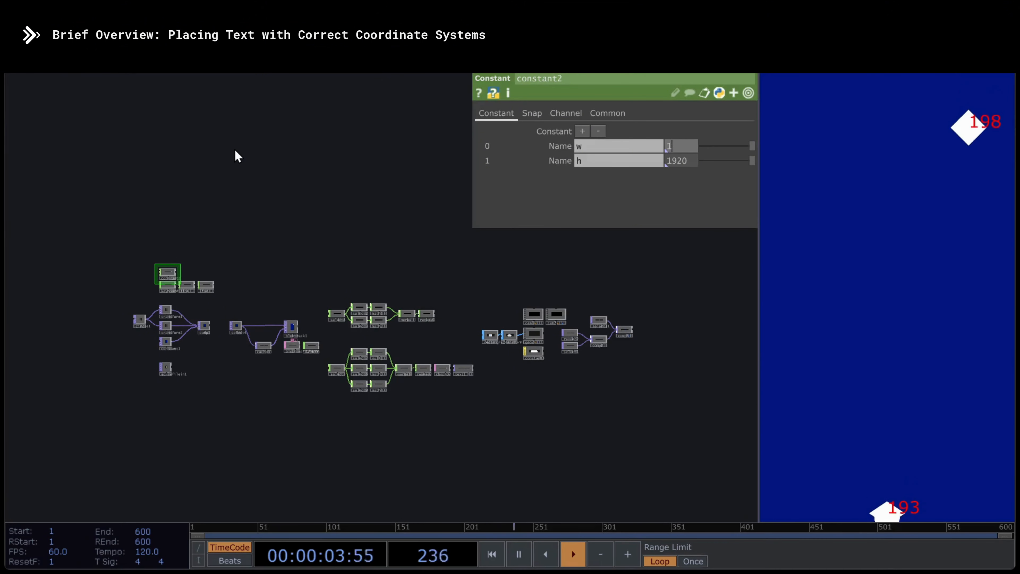
pyautogui.press('Tab')
pyautogui.press('Tab')
pyautogui.write('1080')
pyautogui.press('Return')
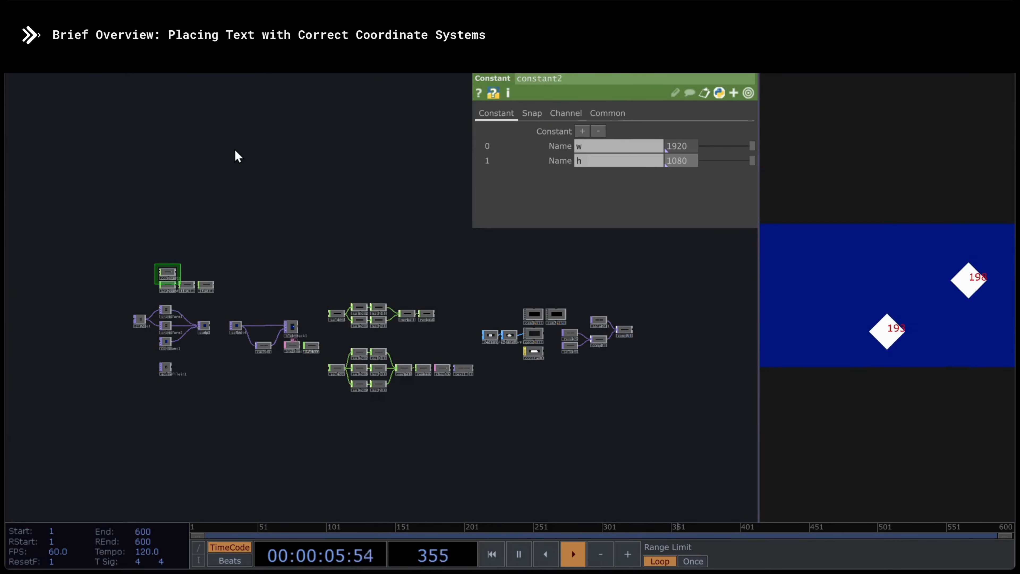
# - Examine the text, x and y columns of the chopto2 table beside text1
pyautogui.scroll(10, 456, 379)
pyautogui.click(441, 366)
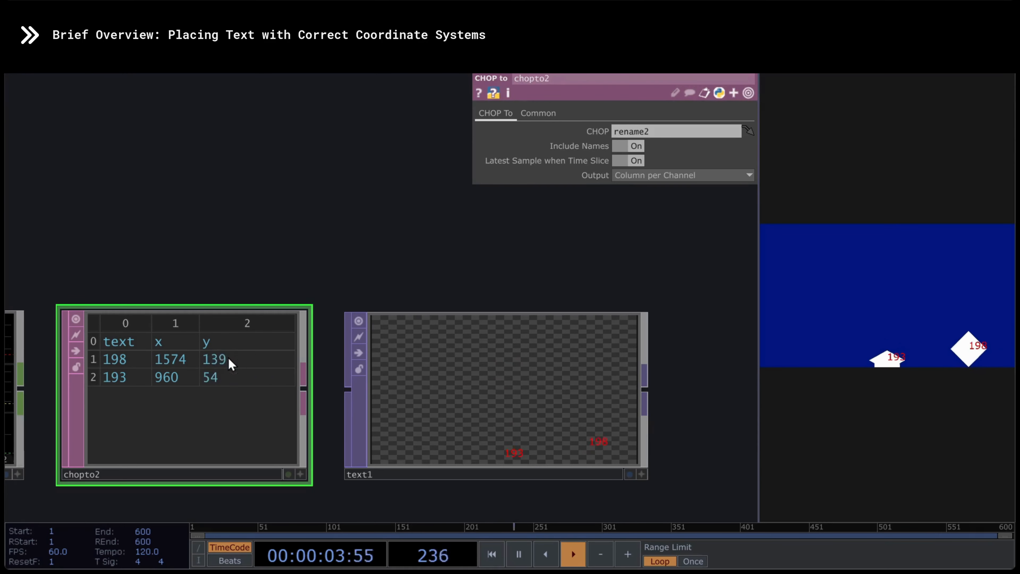
pyautogui.scroll(-10, 683, 358)
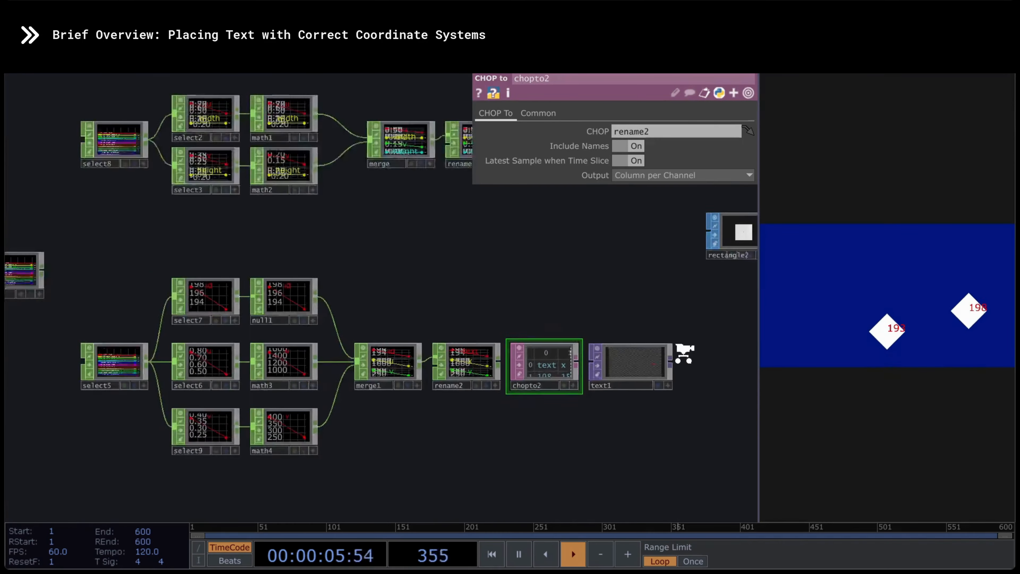
pyautogui.scroll(-4, 685, 353)
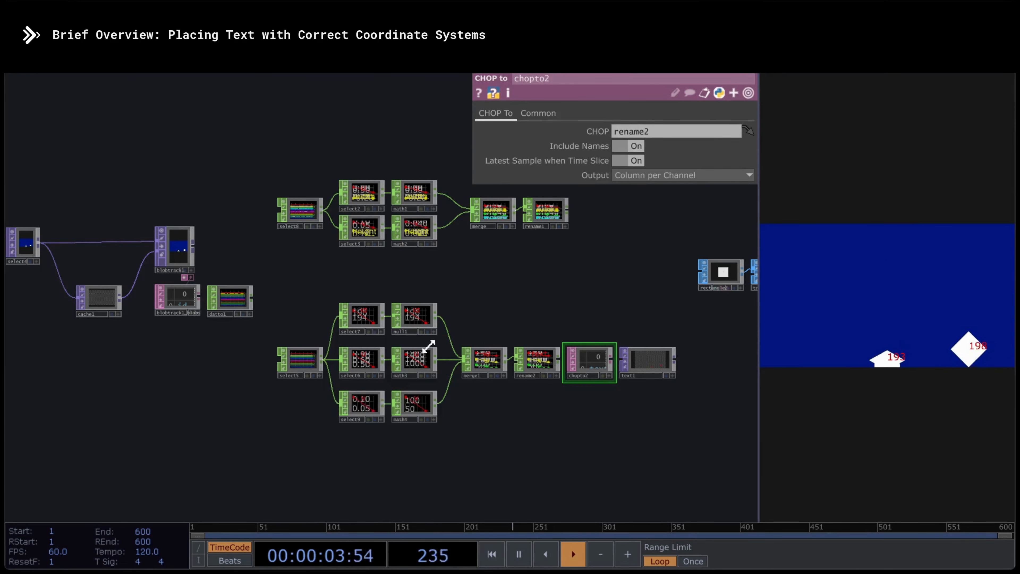
# - Review select5 and the Channel Names parameters of select7, select6 and select9 in the text channel chain
pyautogui.scroll(5, 369, 353)
pyautogui.moveTo(668, 302); pyautogui.dragTo(574, 243)
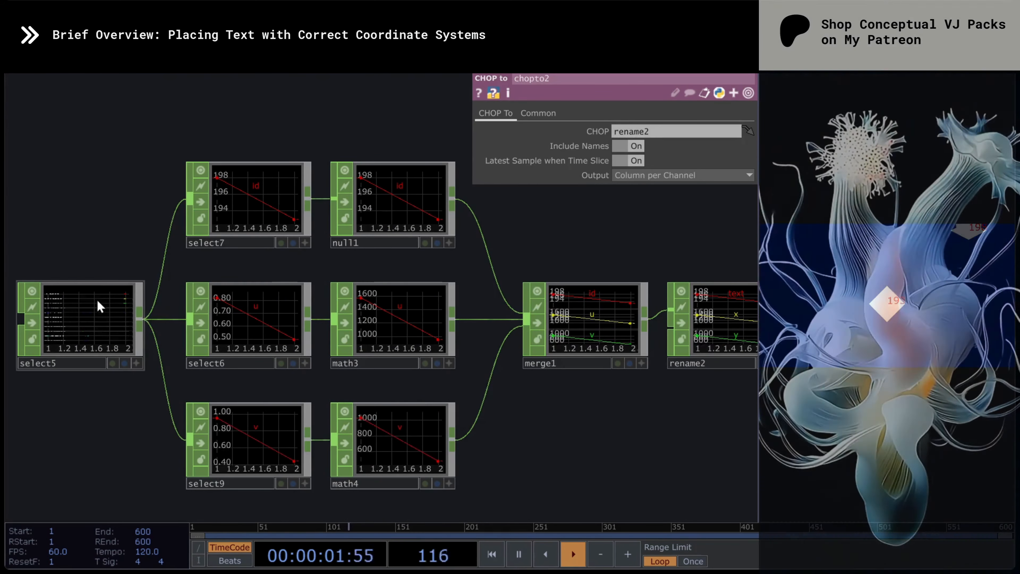
pyautogui.click(101, 306)
pyautogui.click(266, 204)
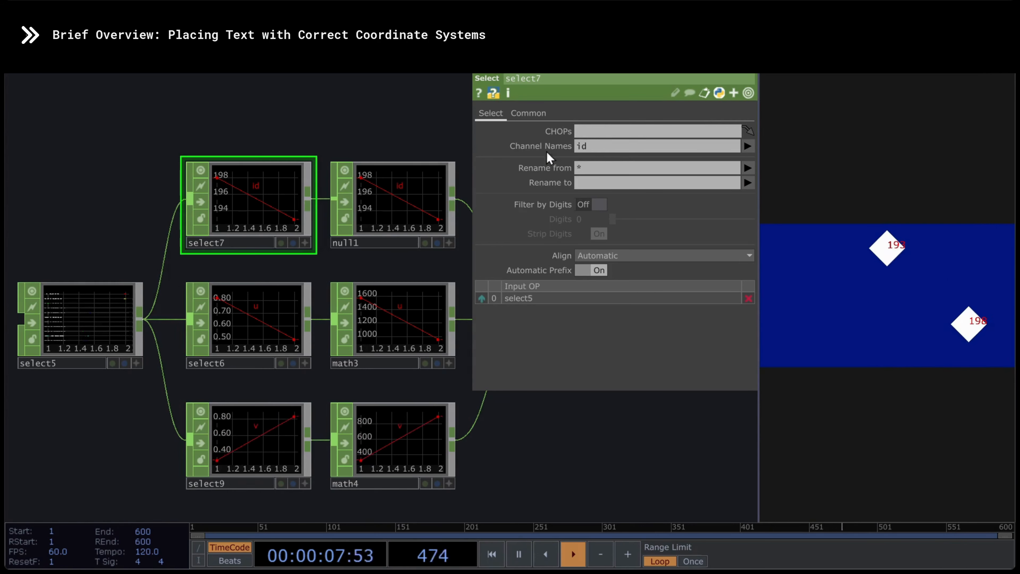
pyautogui.click(273, 312)
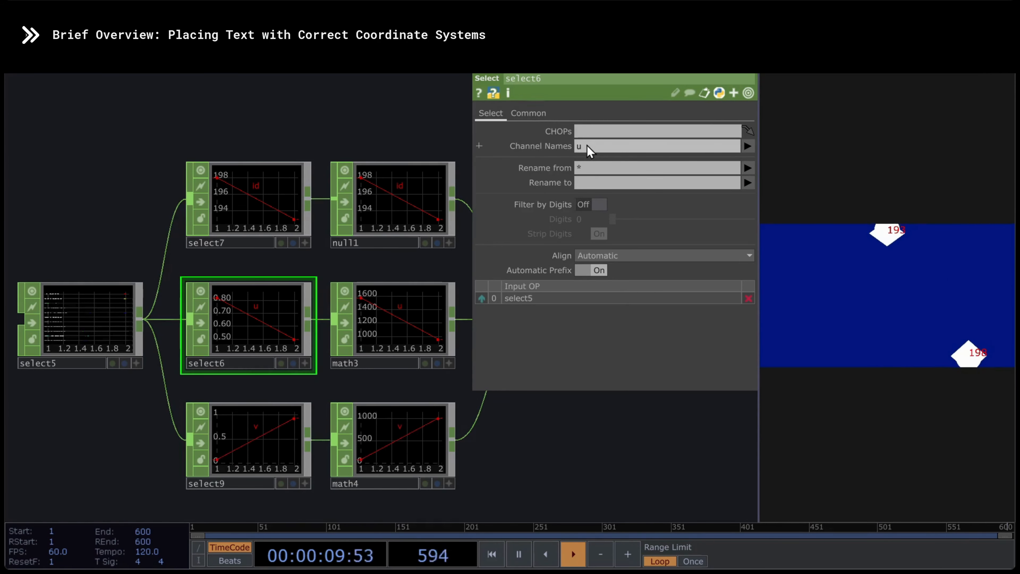
pyautogui.click(280, 418)
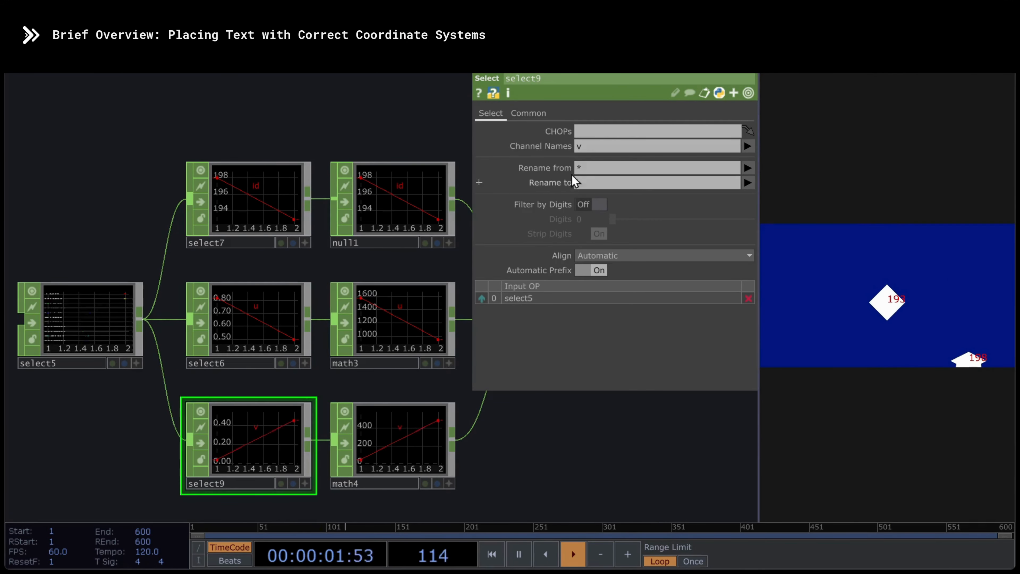
# - Review the Multiply parameters of math4 and math3, which scale the v and u channels to pixel coordinates
pyautogui.click(397, 436)
pyautogui.click(559, 148)
pyautogui.scroll(-3, 398, 381)
pyautogui.click(560, 149)
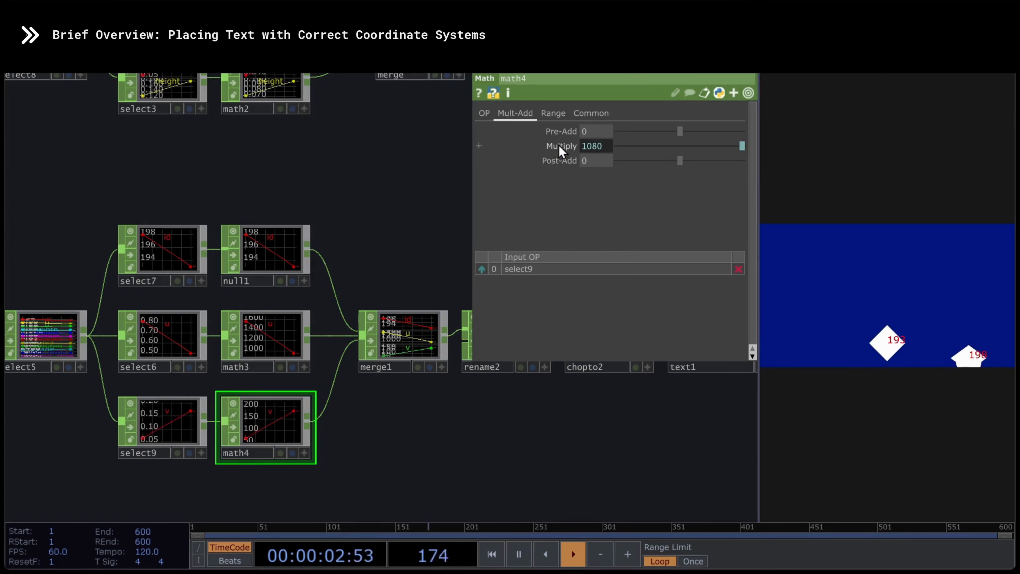
pyautogui.click(277, 346)
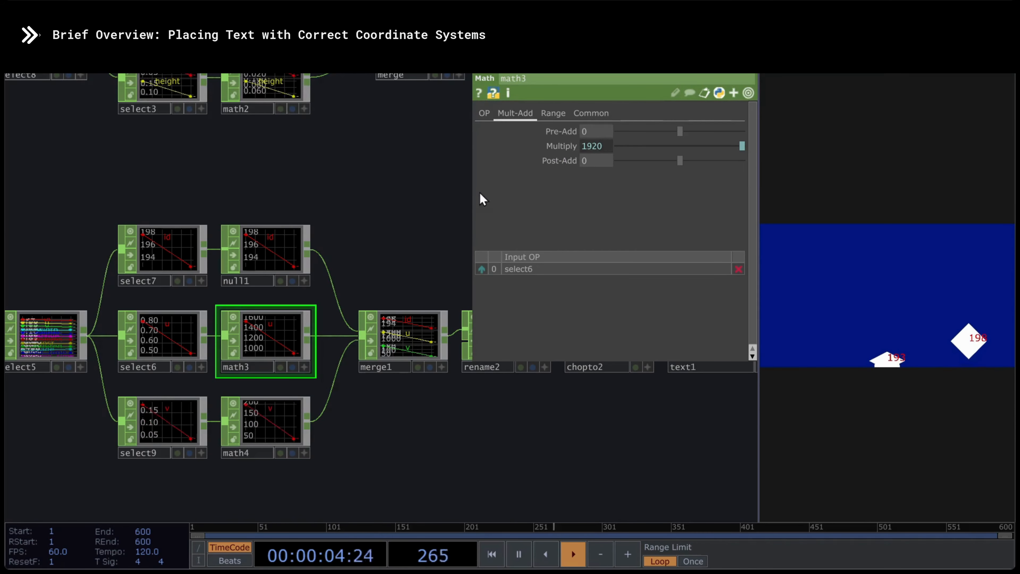
pyautogui.click(281, 418)
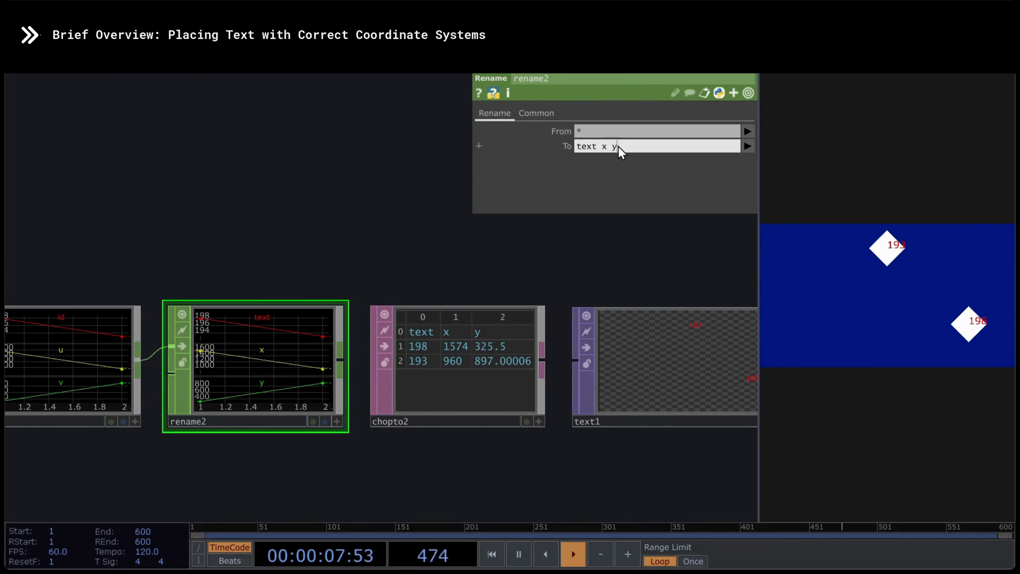
# - Assign rename2 as the CHOP of chopto2 and chopto2 as the Specification DAT of text1
pyautogui.click(481, 370)
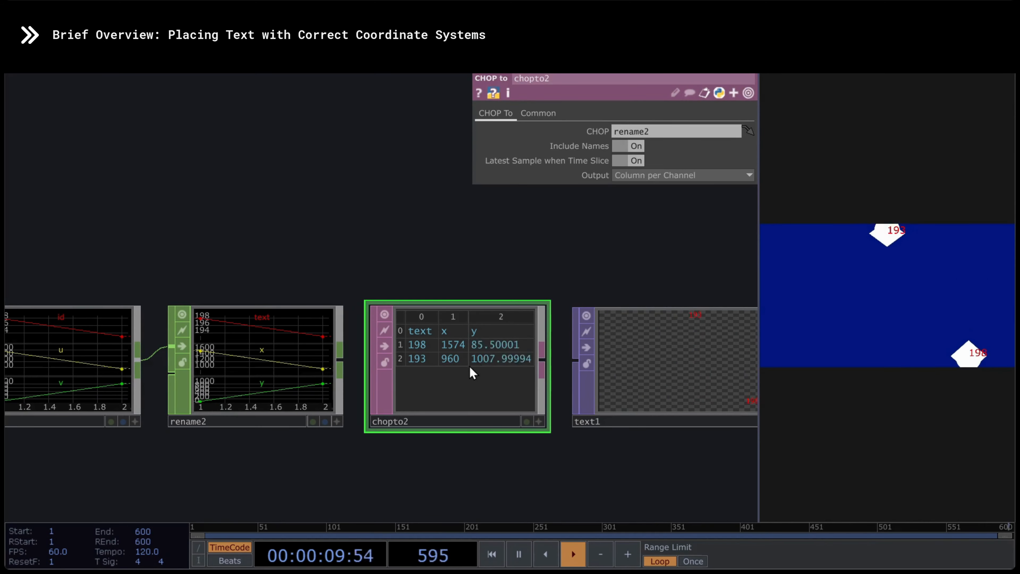
pyautogui.moveTo(309, 348); pyautogui.dragTo(644, 131)
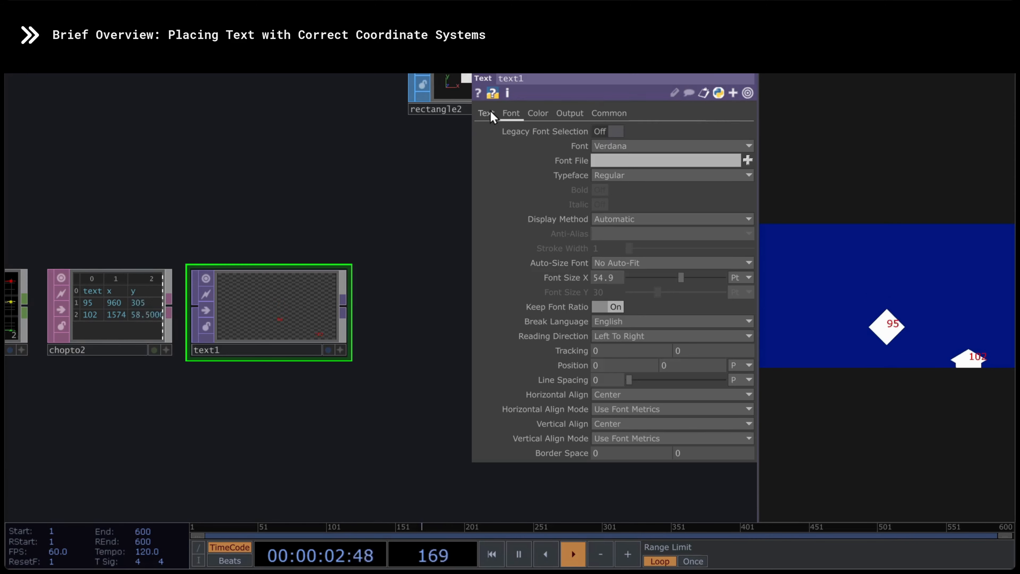
pyautogui.click(486, 112)
pyautogui.moveTo(122, 308); pyautogui.dragTo(614, 193)
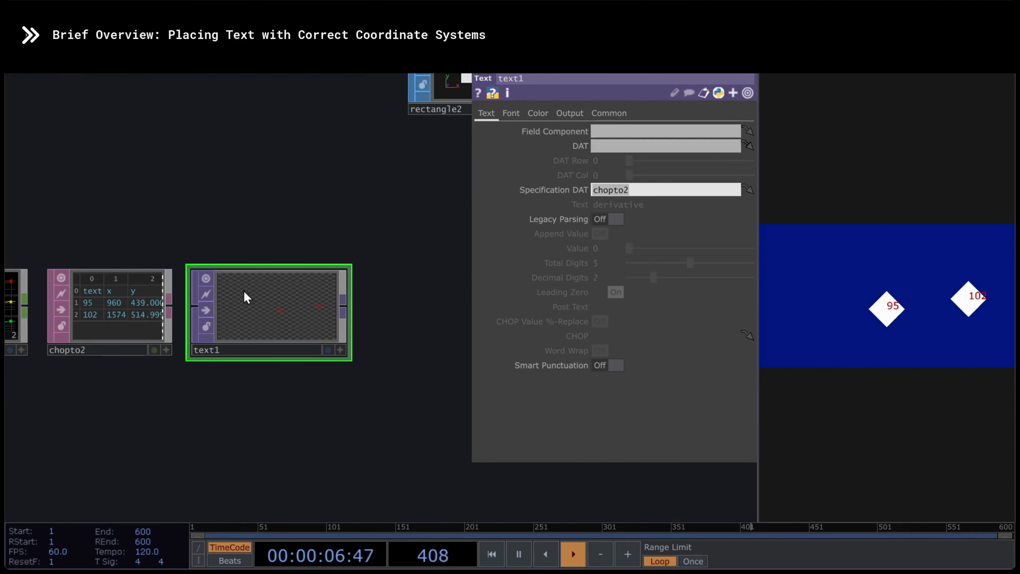
pyautogui.scroll(5, 237, 294)
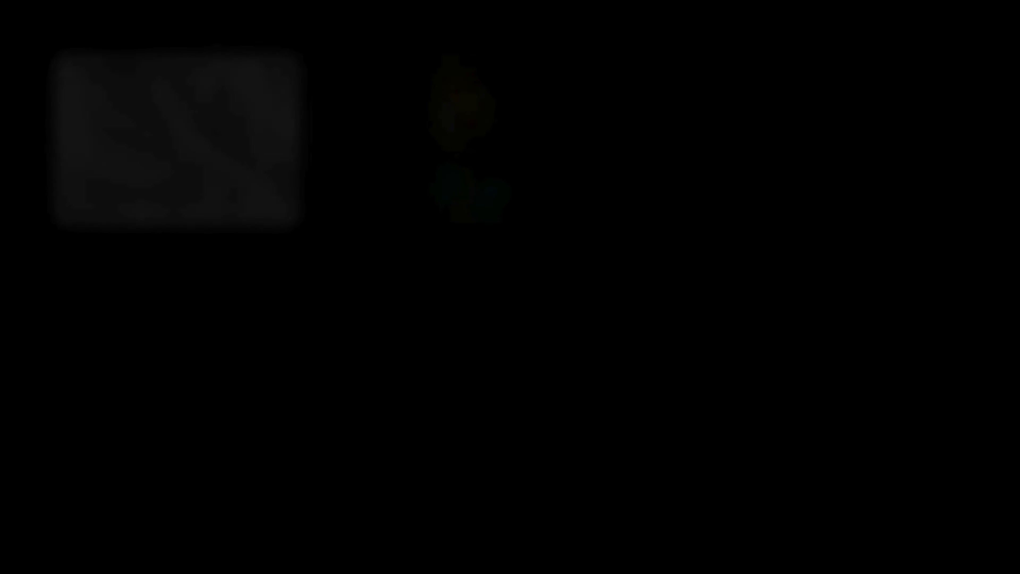